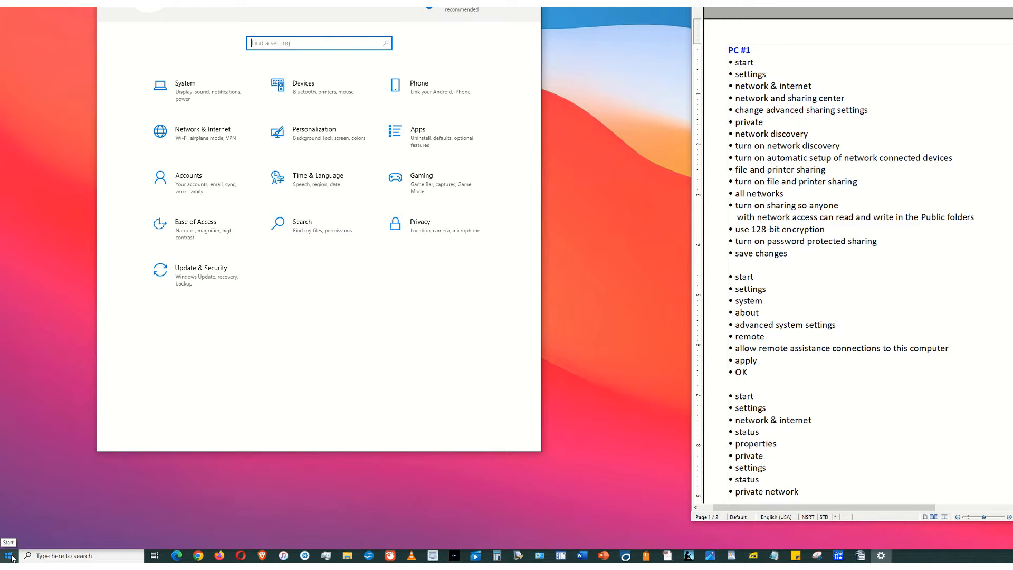
- Open the advanced sharing settings of the Network and Sharing Center, starting from Network & Internet in Windows Settings
left_click(9, 556)
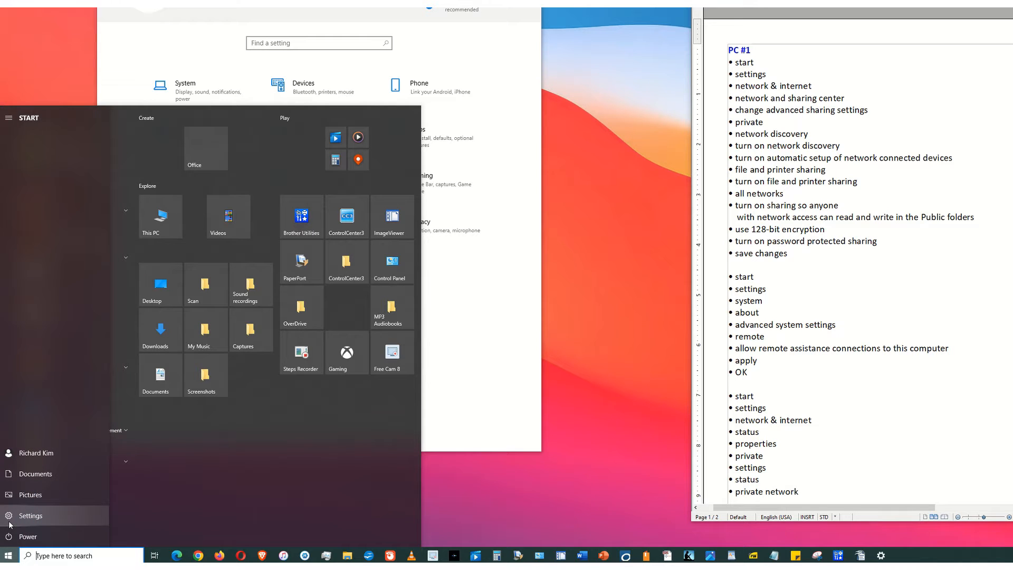
left_click(9, 521)
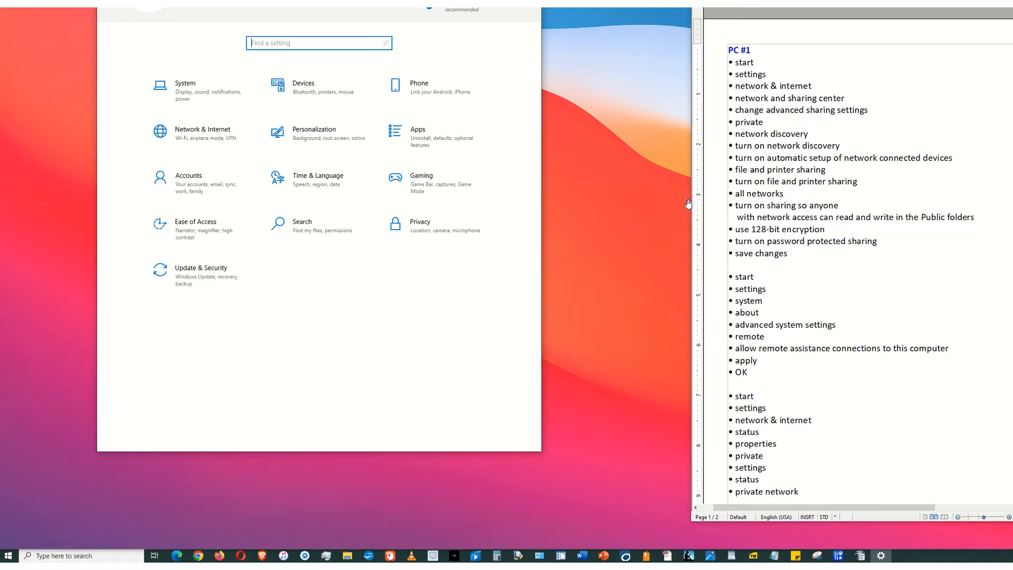
left_click(3, 556)
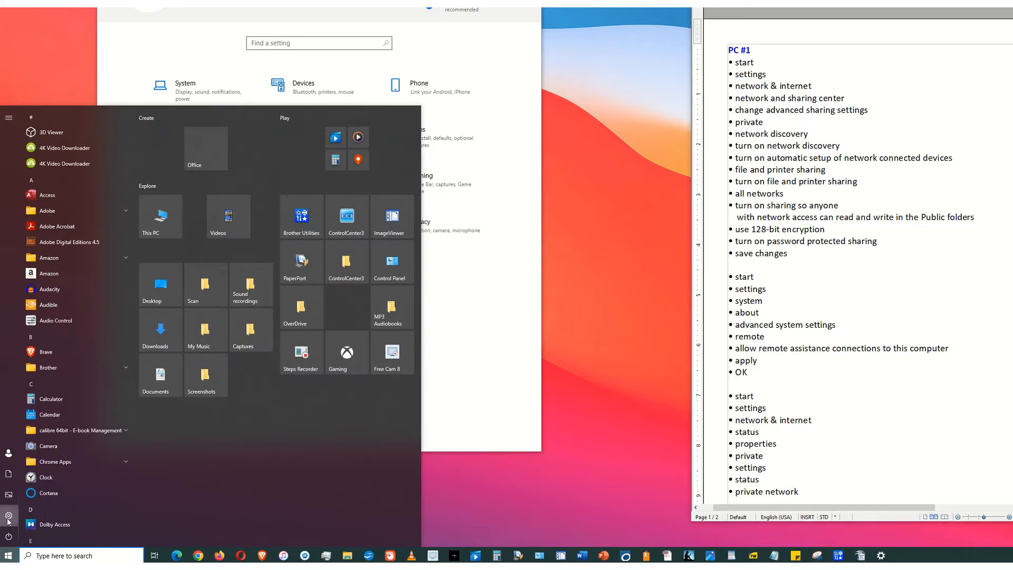
left_click(9, 516)
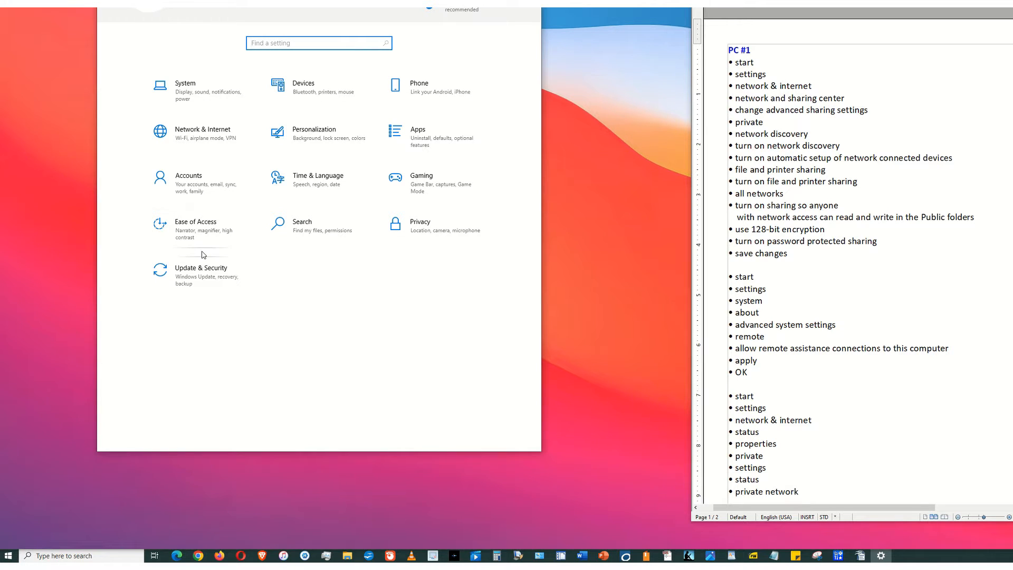
left_click(200, 144)
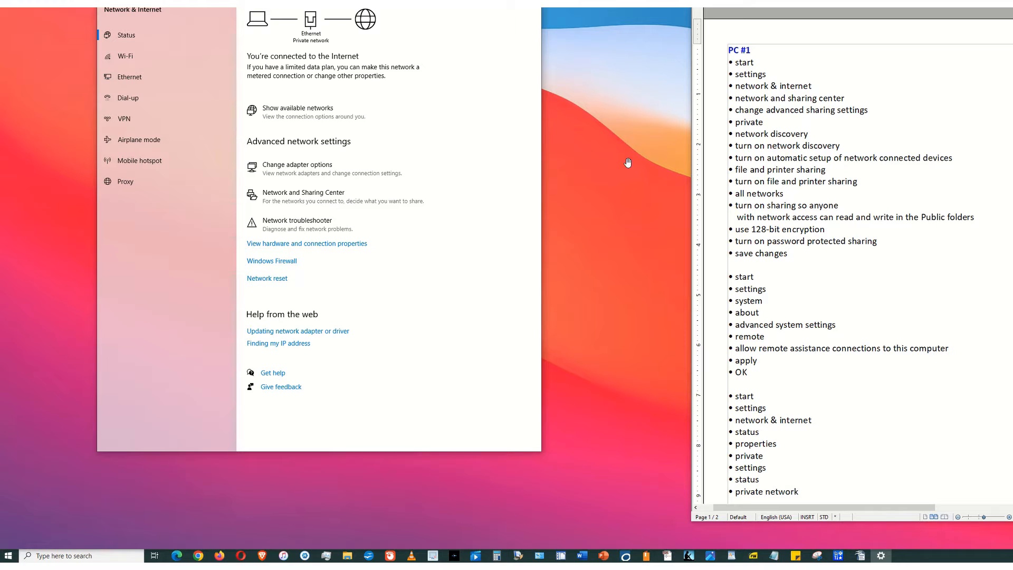
left_click(333, 194)
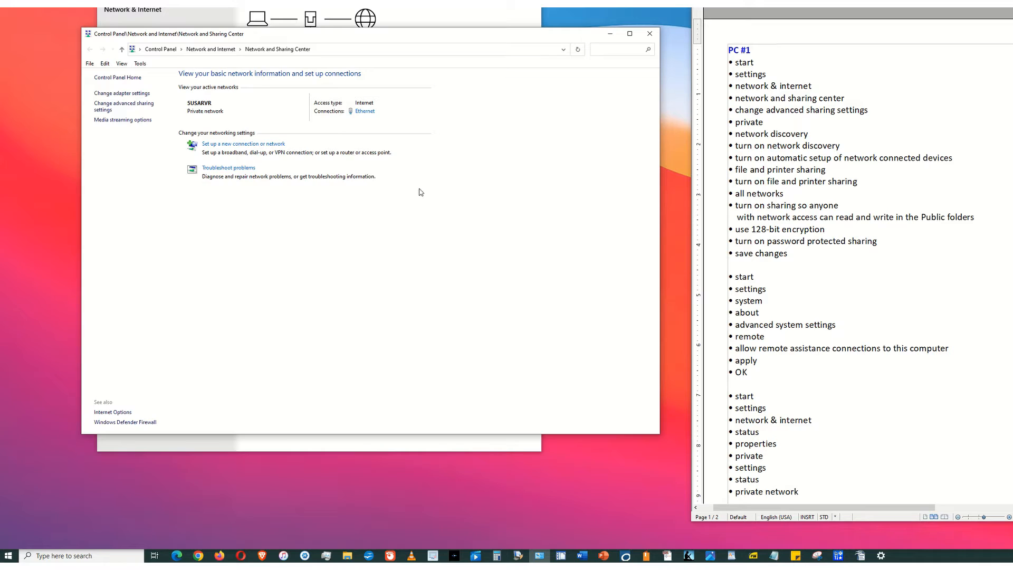
left_click(126, 106)
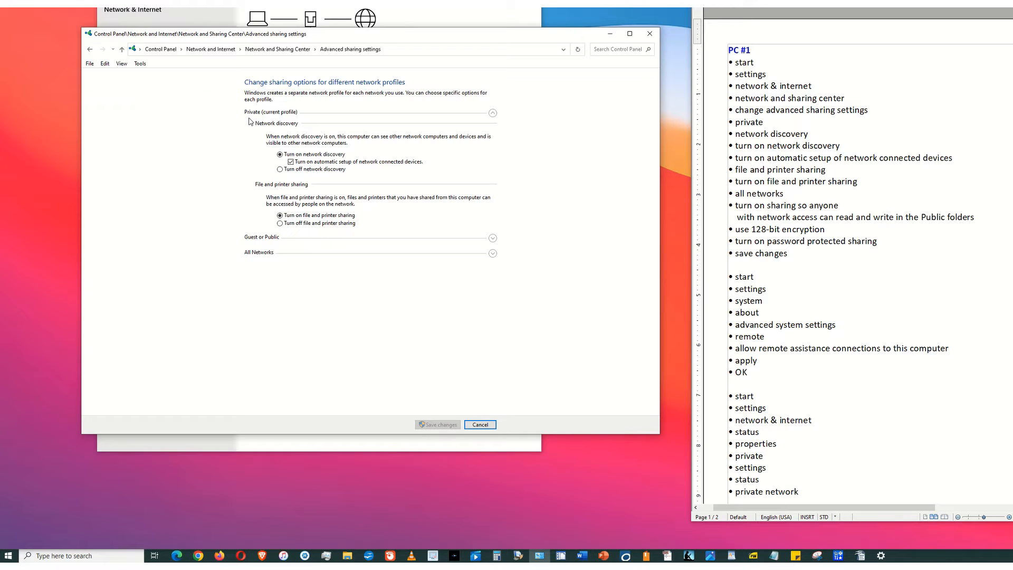
- Collapse and re-expand the Private profile to review its network discovery and file and printer sharing options
left_click(493, 114)
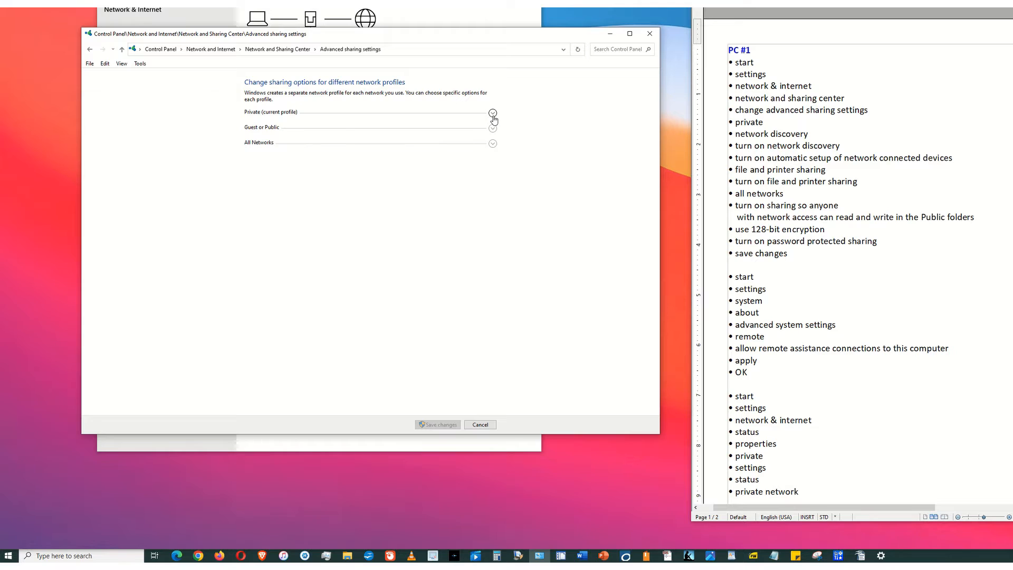
left_click(493, 113)
left_click(493, 113)
left_click(493, 113)
left_click(493, 114)
left_click(493, 114)
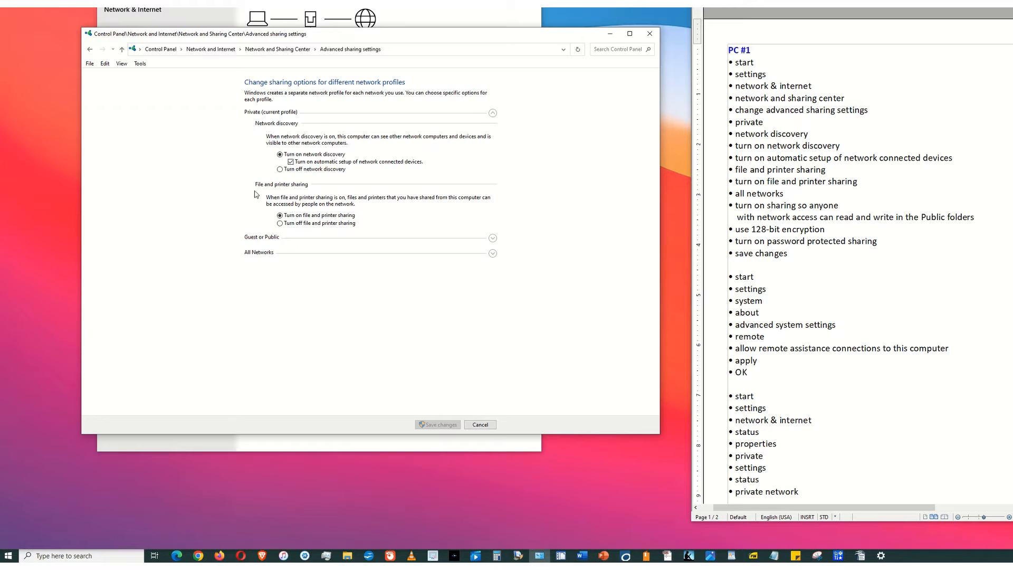
- Review the All Networks options for public folder sharing, encryption and password protected sharing, and close the sharing and Settings windows
left_click(251, 255)
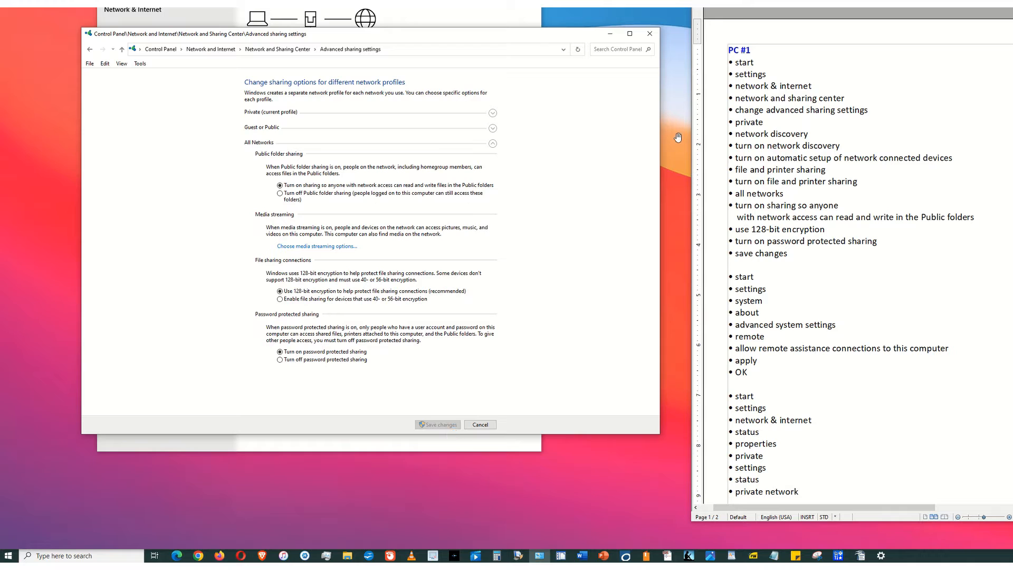
left_click(650, 36)
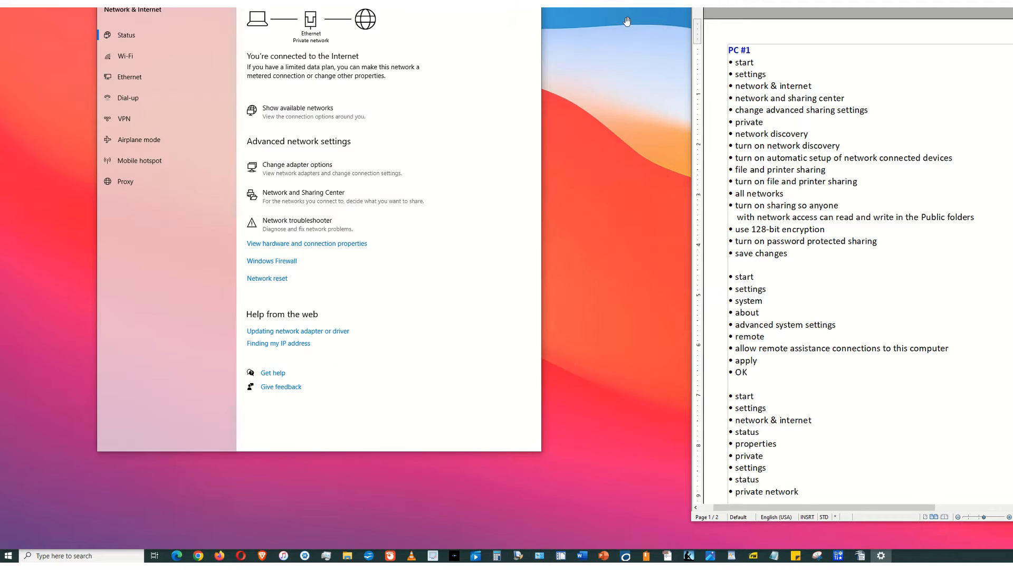
left_click(529, 1)
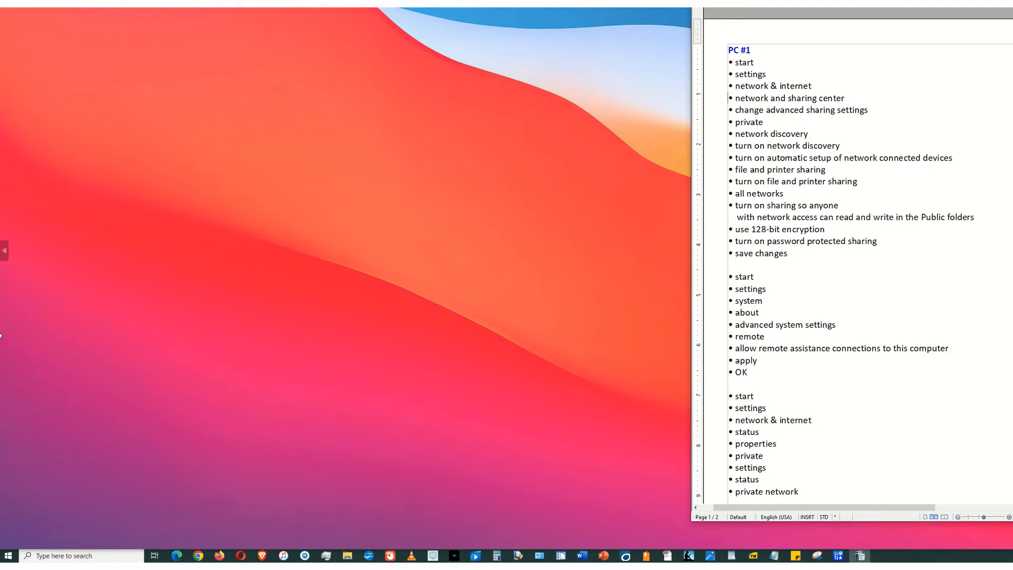
- Open the advanced system settings from the About page of the System category in Windows Settings
left_click(11, 557)
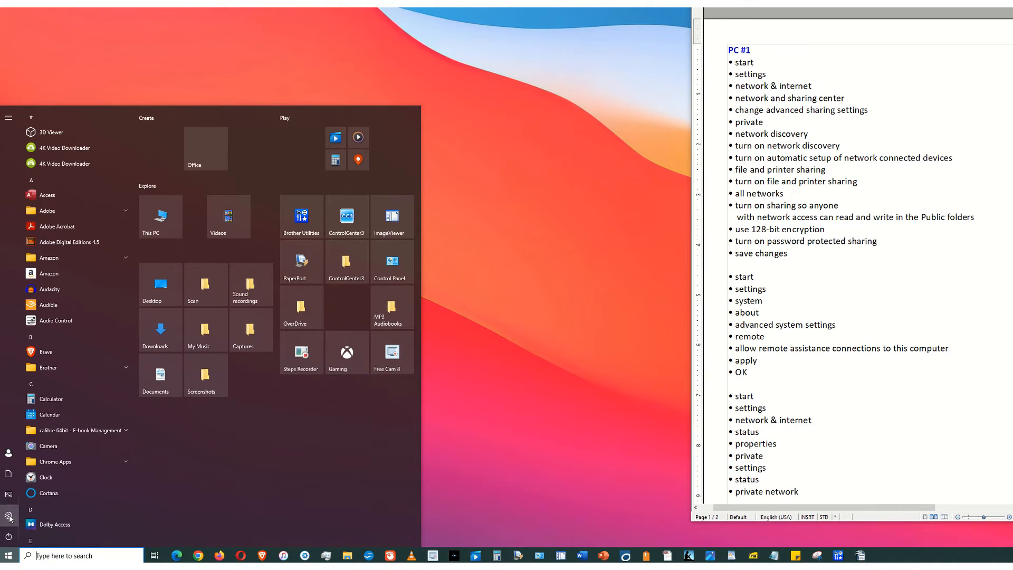
mouse_move(8, 517)
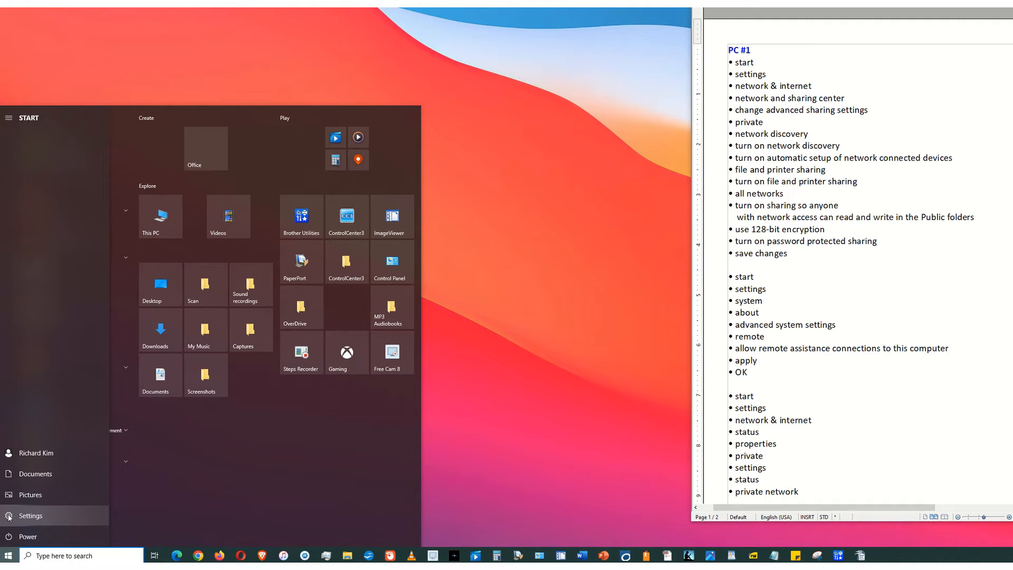
left_click(8, 516)
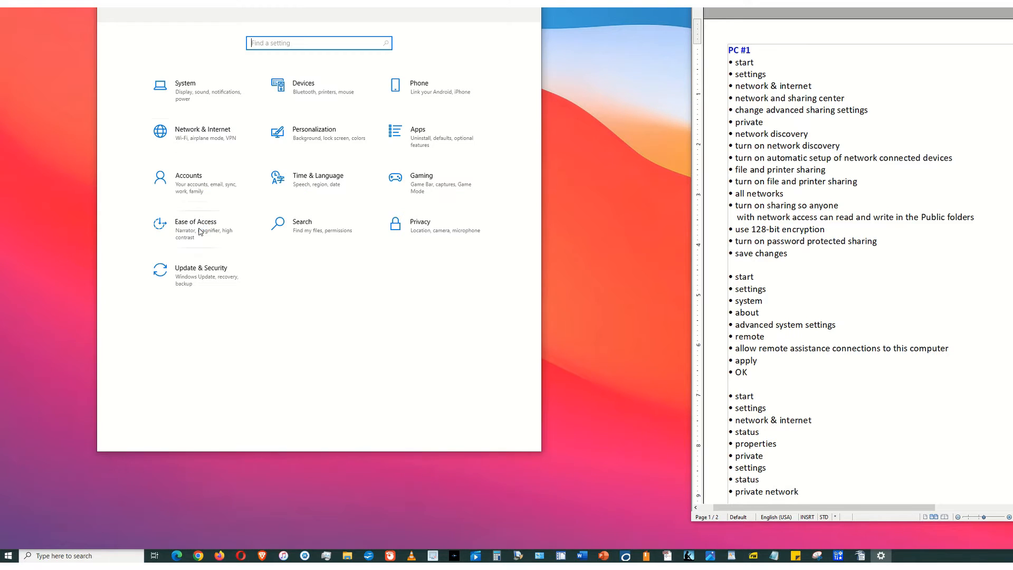
left_click(203, 100)
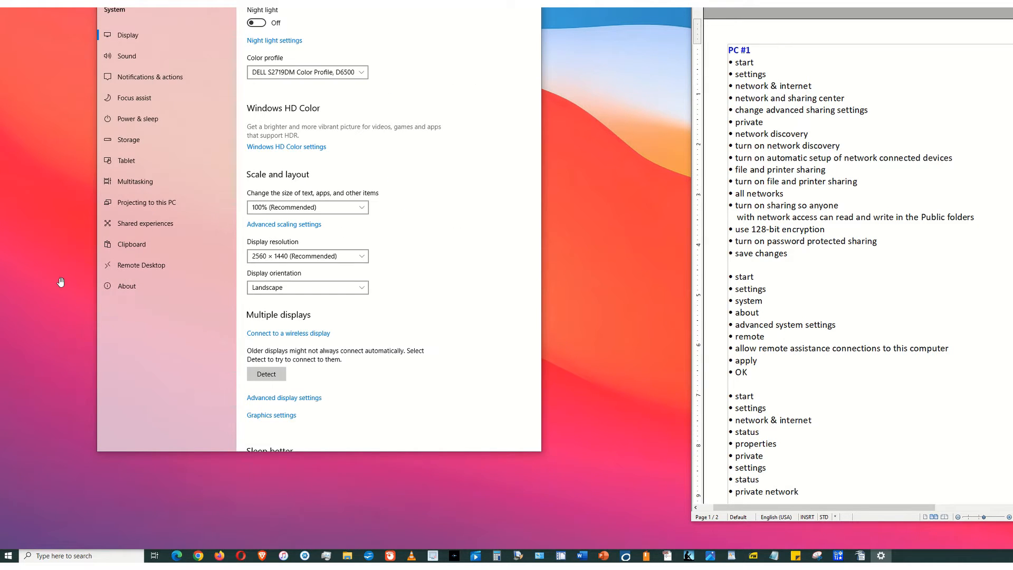
left_click(143, 289)
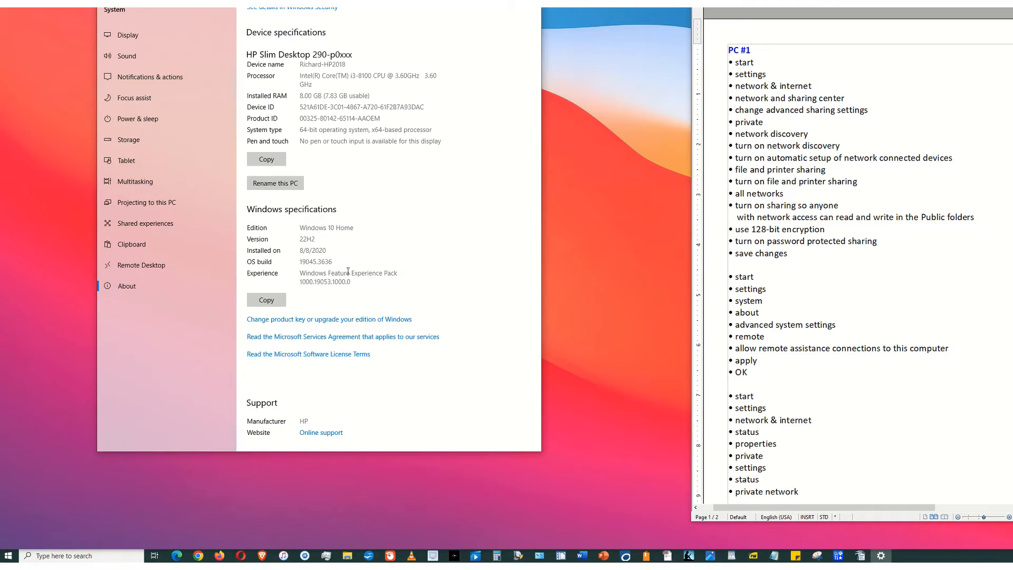
left_click_drag(537, 79, 537, 248)
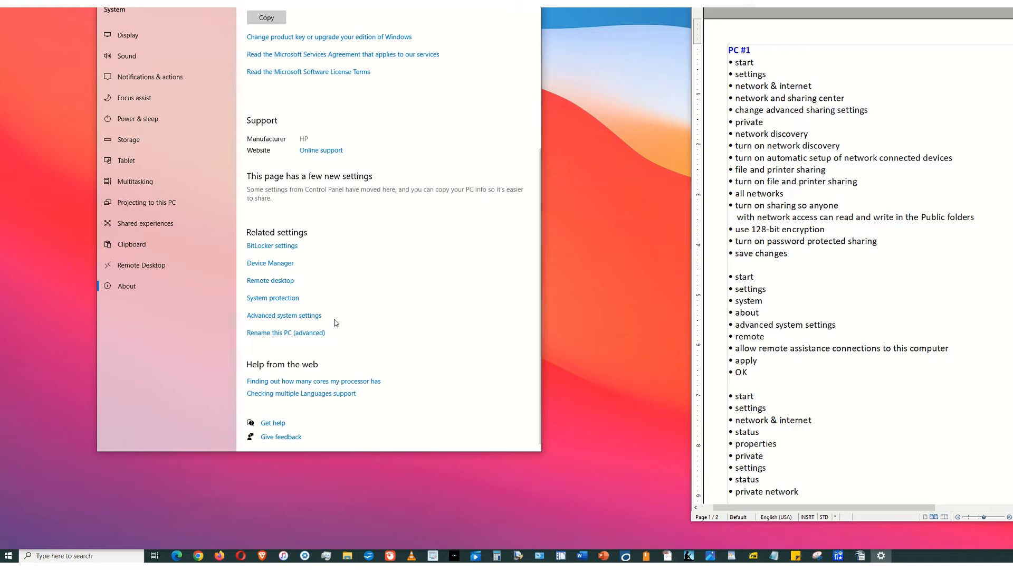
left_click(316, 316)
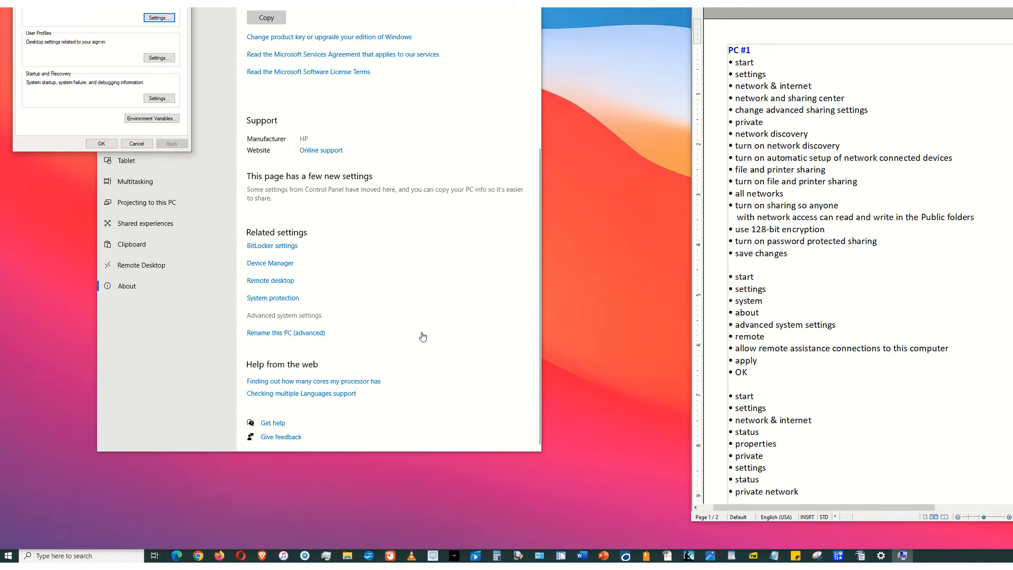
- Move System Properties into view, check its Remote Assistance option for this computer, and close System Properties and Settings
left_click_drag(125, 3, 579, 144)
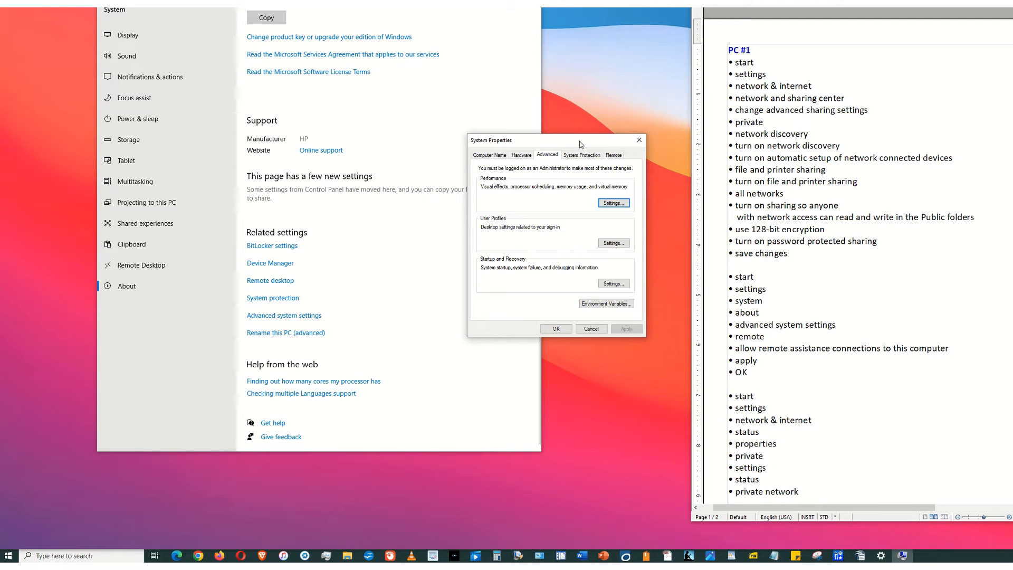
left_click(614, 155)
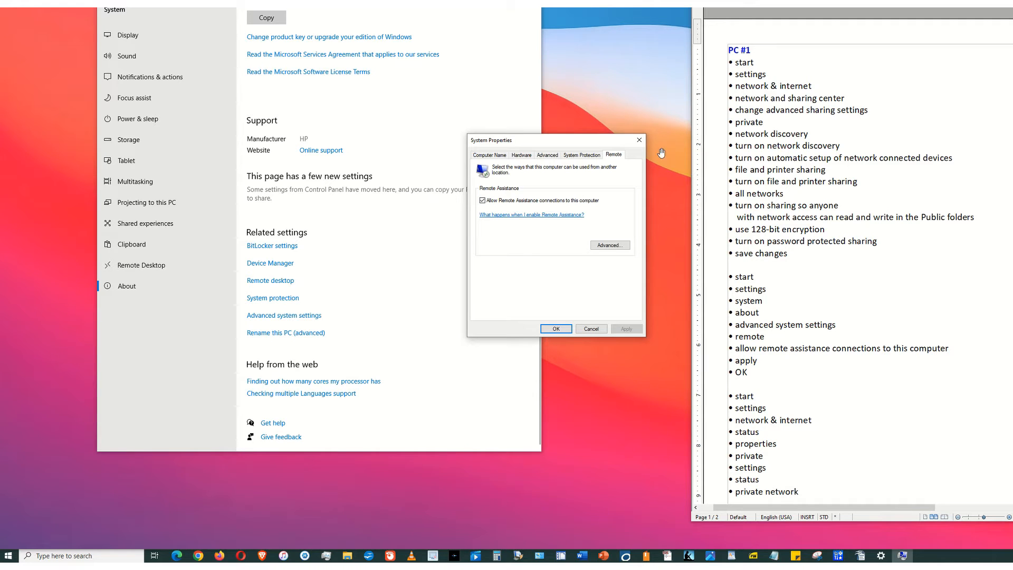
left_click(643, 141)
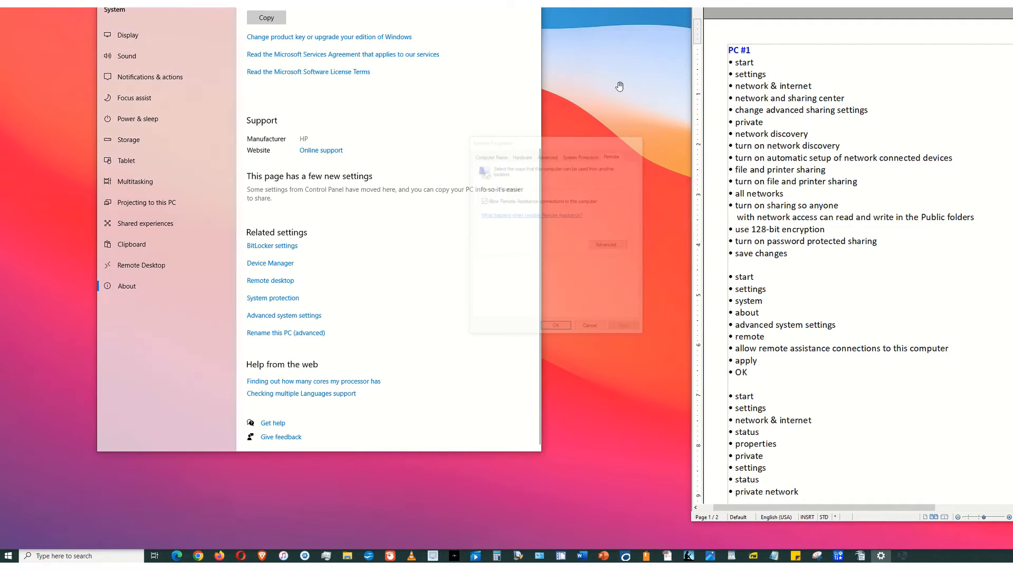
left_click(529, 1)
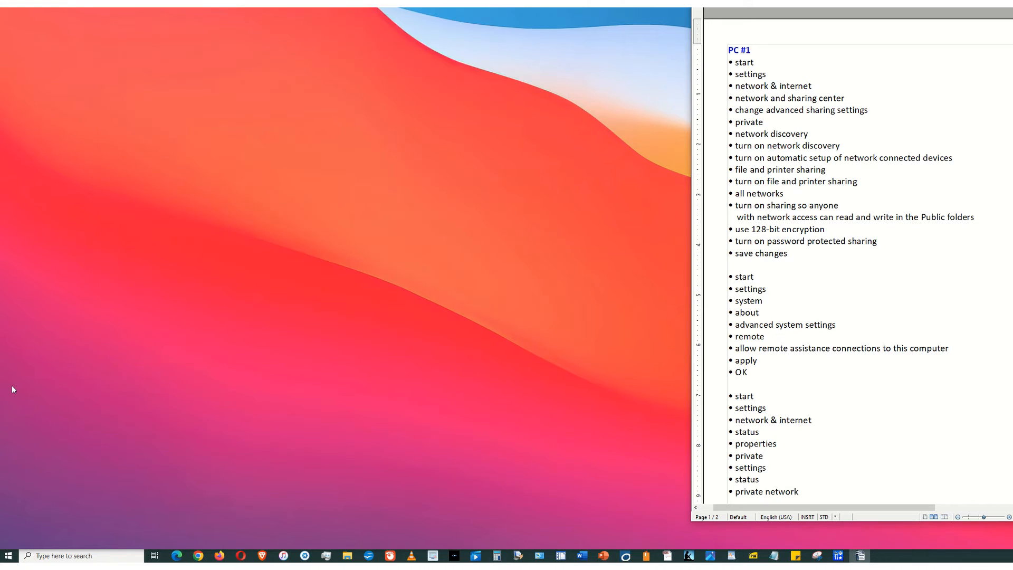
- Reopen Windows Settings and bring back the notes document, showing its network status, drive sharing and PC #2 instructions
left_click(8, 556)
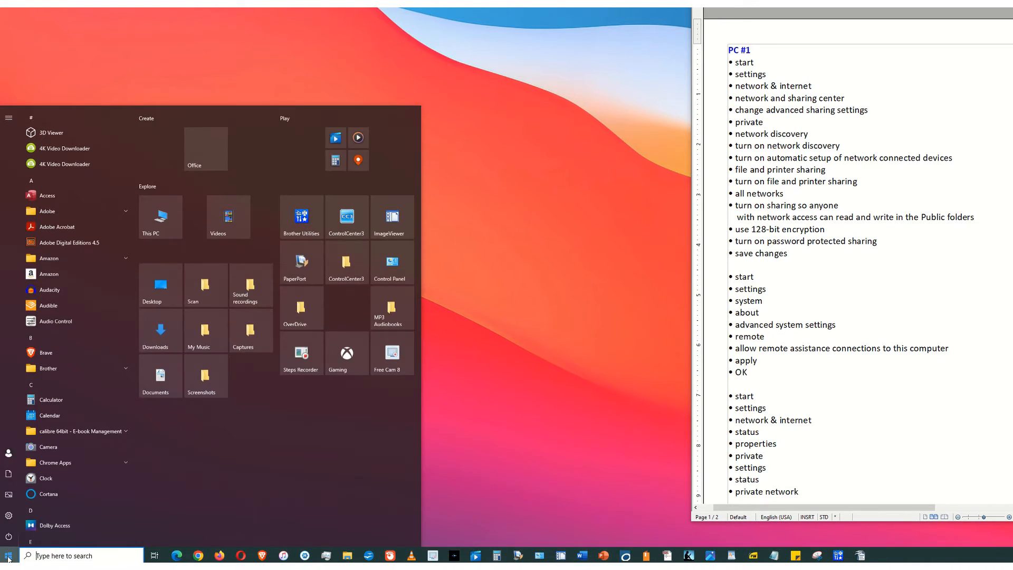
left_click(11, 521)
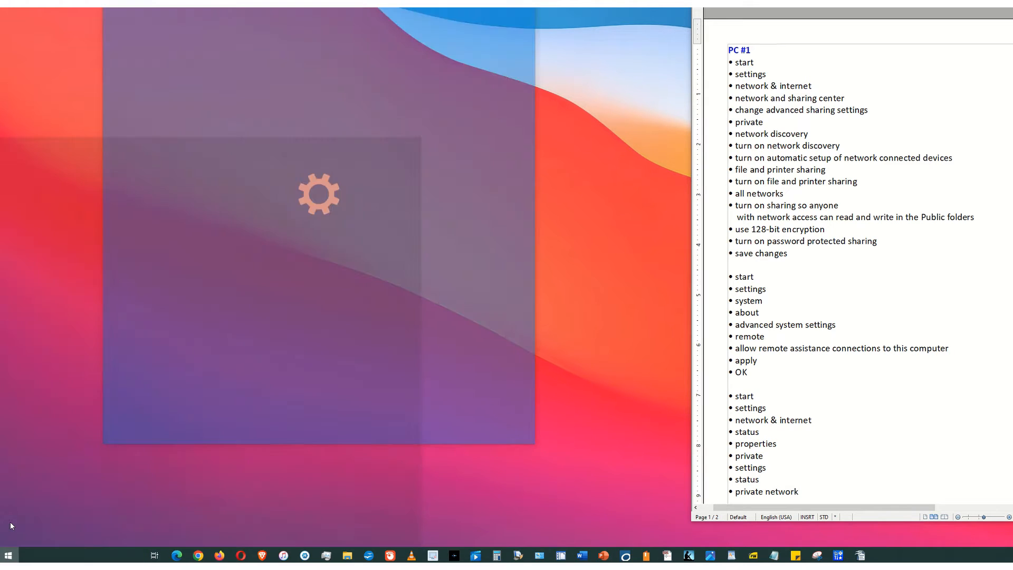
left_click(8, 556)
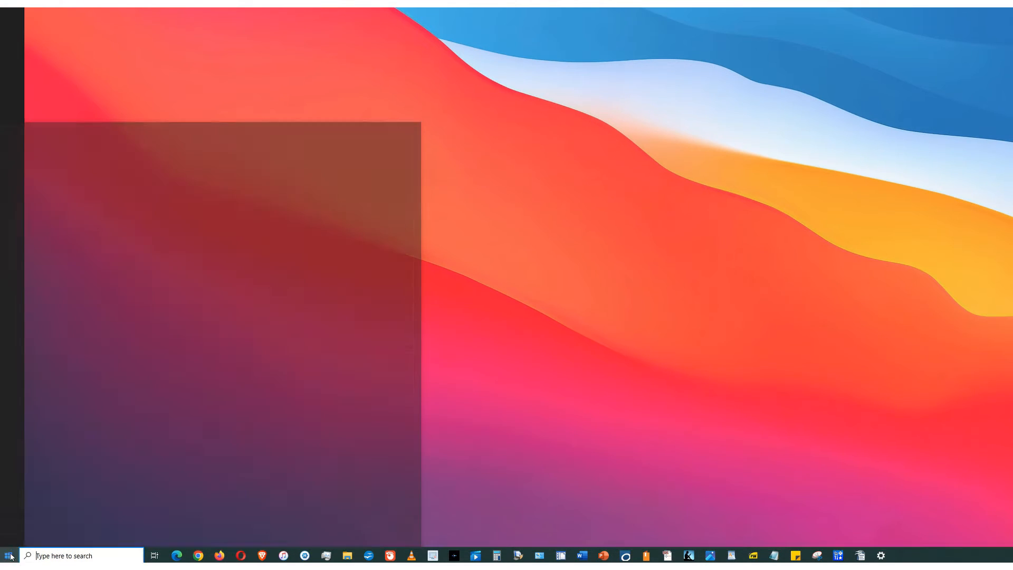
left_click(8, 516)
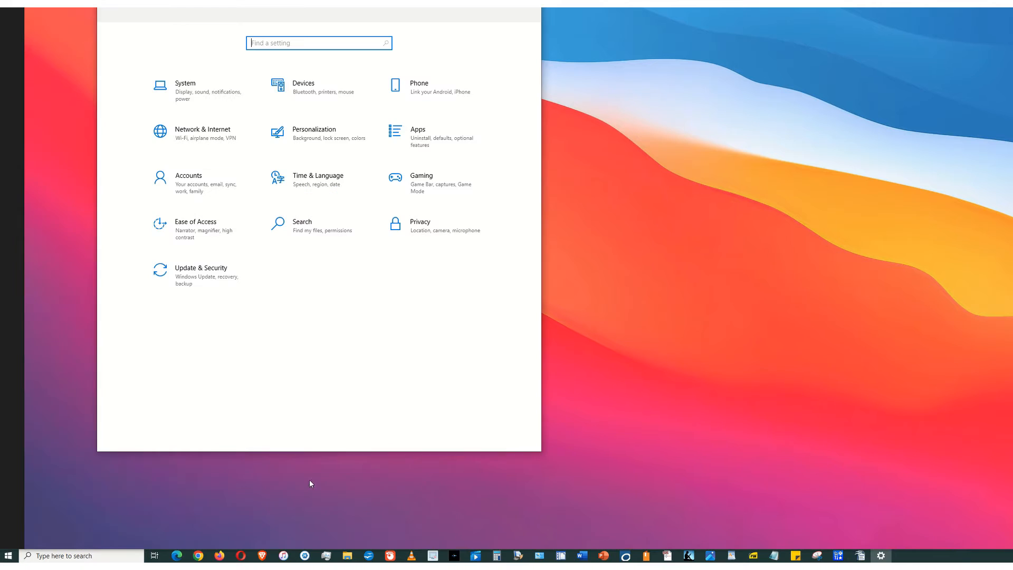
left_click(860, 555)
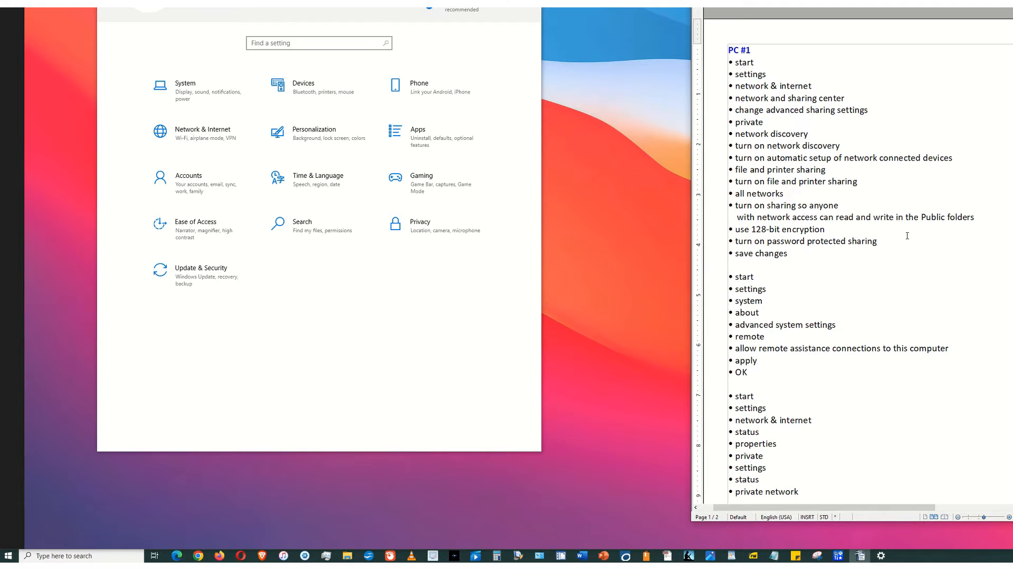
left_click_drag(1012, 156, 1012, 293)
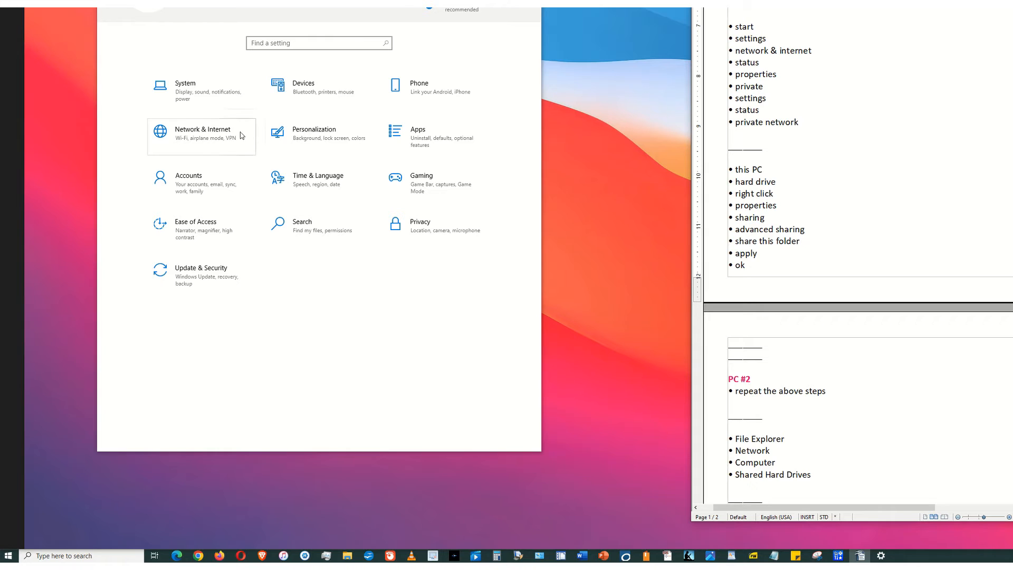
left_click(205, 141)
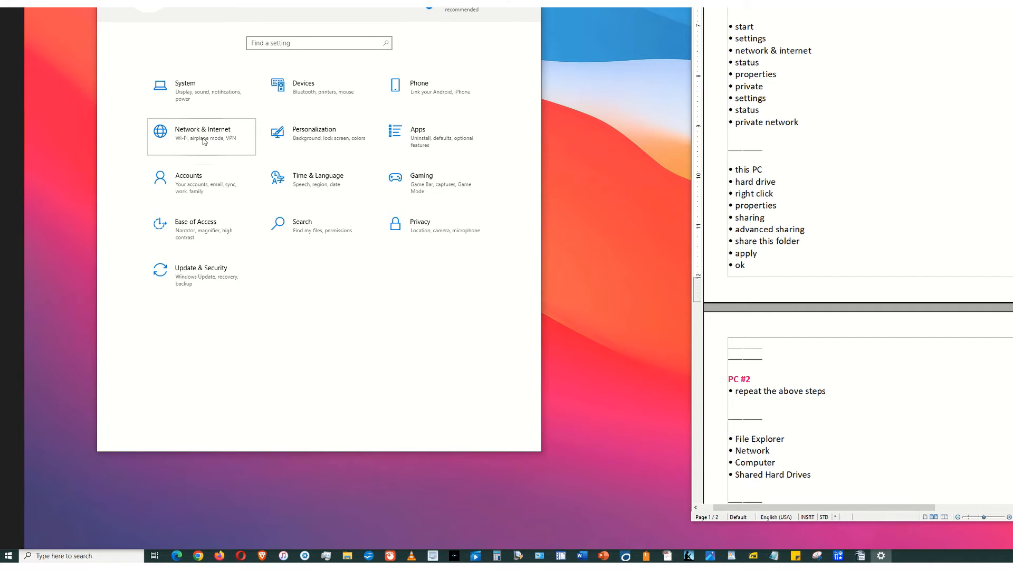
left_click(202, 140)
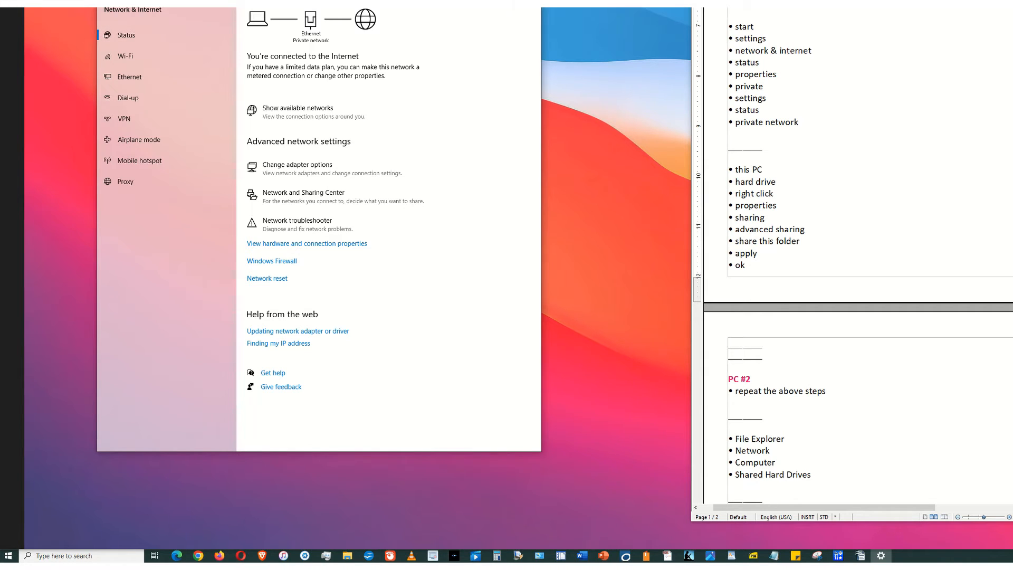
left_click(529, 1)
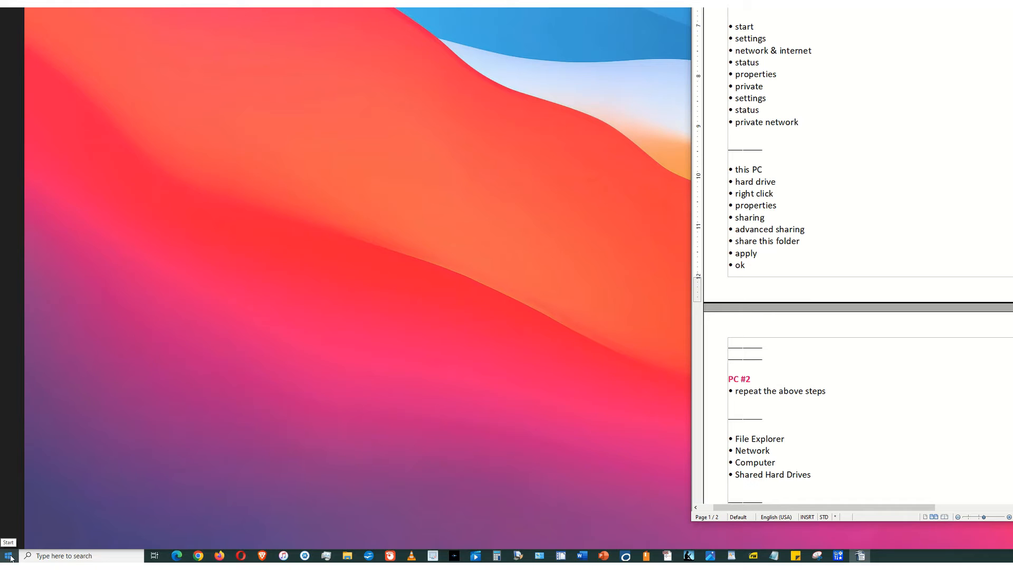
- Open the Network & Internet status page in a fresh Windows Settings window
left_click(9, 555)
mouse_move(9, 518)
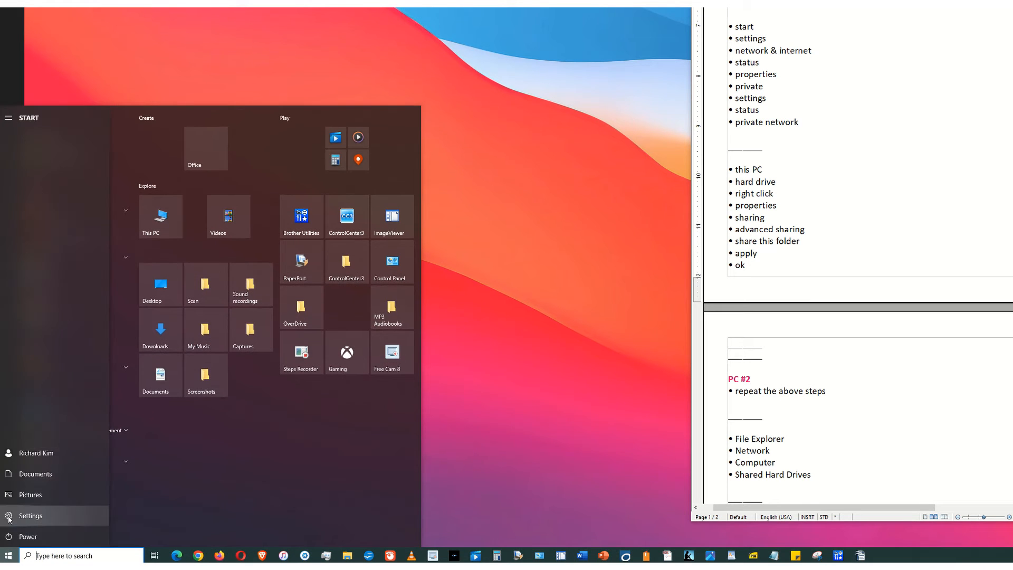
left_click(9, 515)
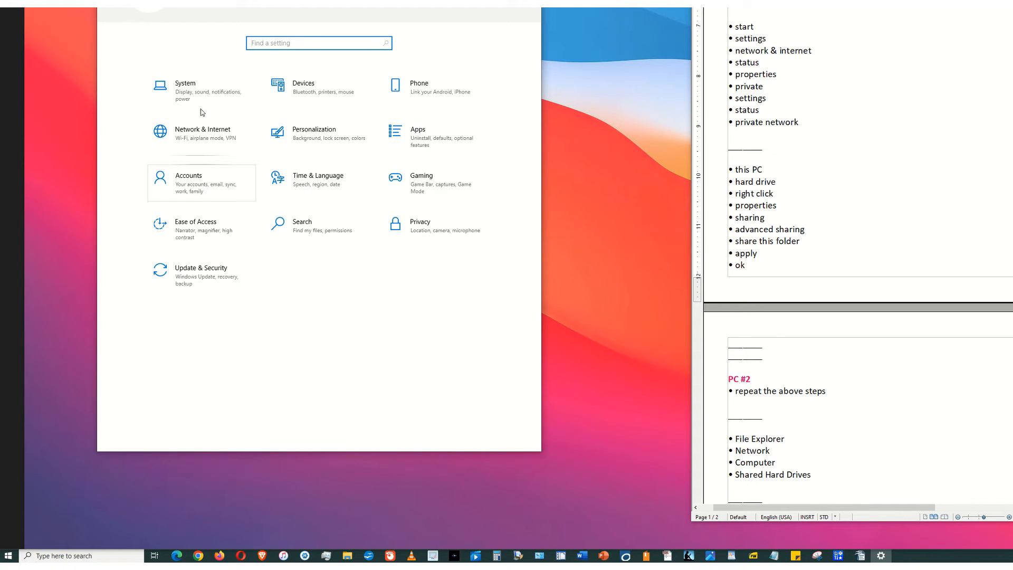
left_click(200, 137)
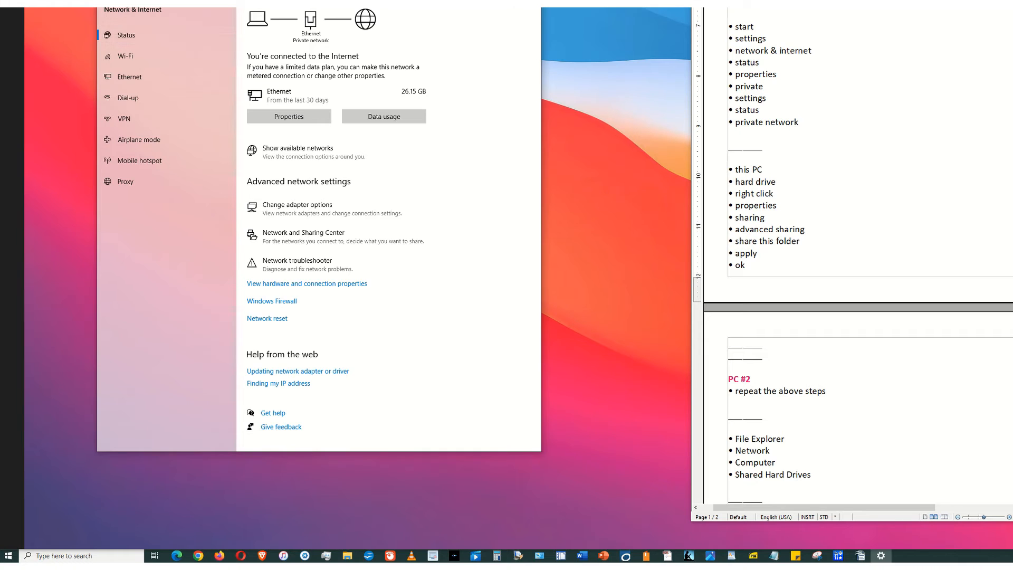
- Open the Ethernet connection's properties from the network Status page and check whether its network profile is Private
left_click_drag(320, 0, 326, 9)
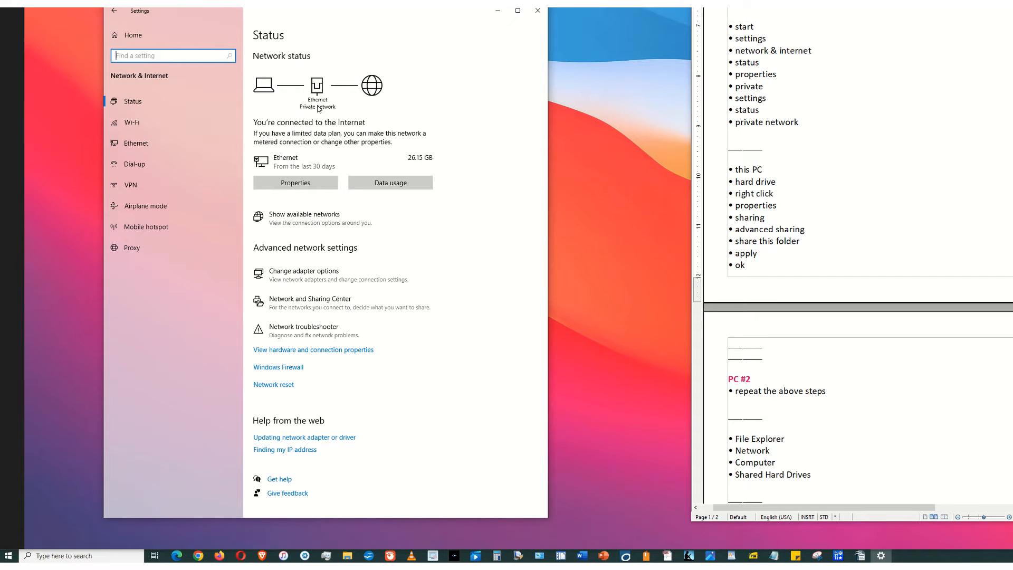
left_click(298, 187)
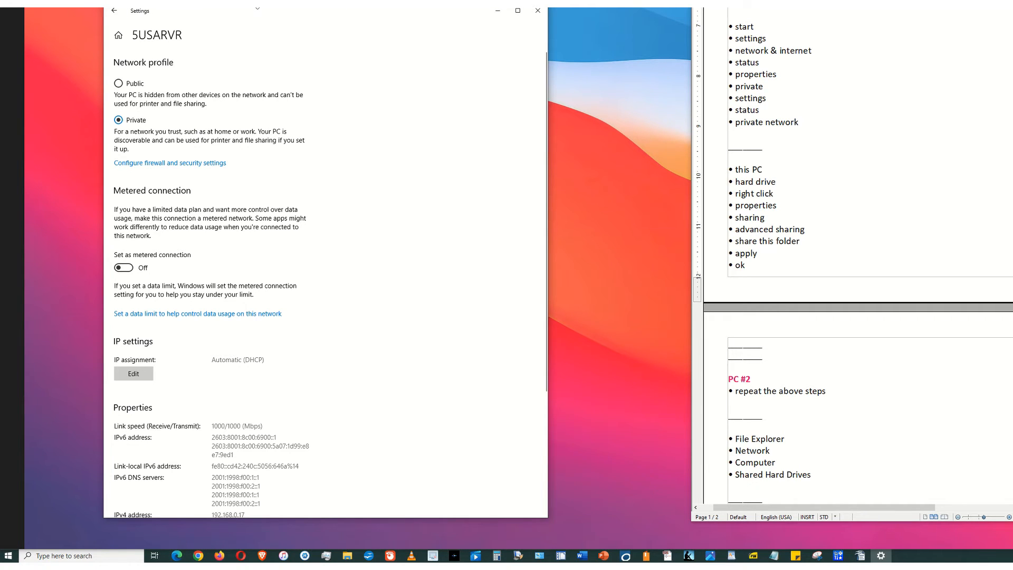
left_click_drag(257, 8, 253, 21)
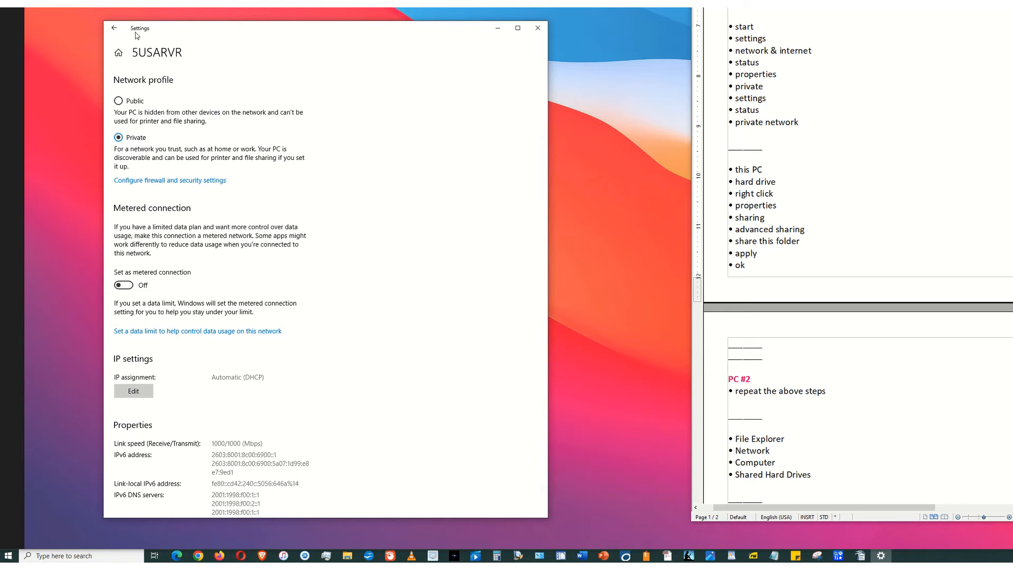
- Return to the Network & Internet Status page to check the connection's network type, and close Settings
left_click(114, 28)
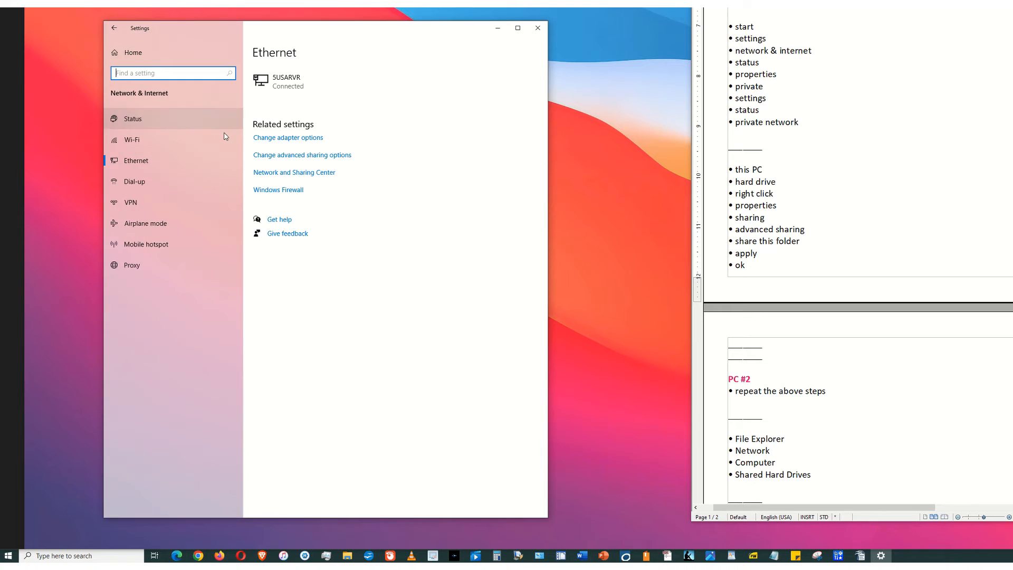
left_click(141, 126)
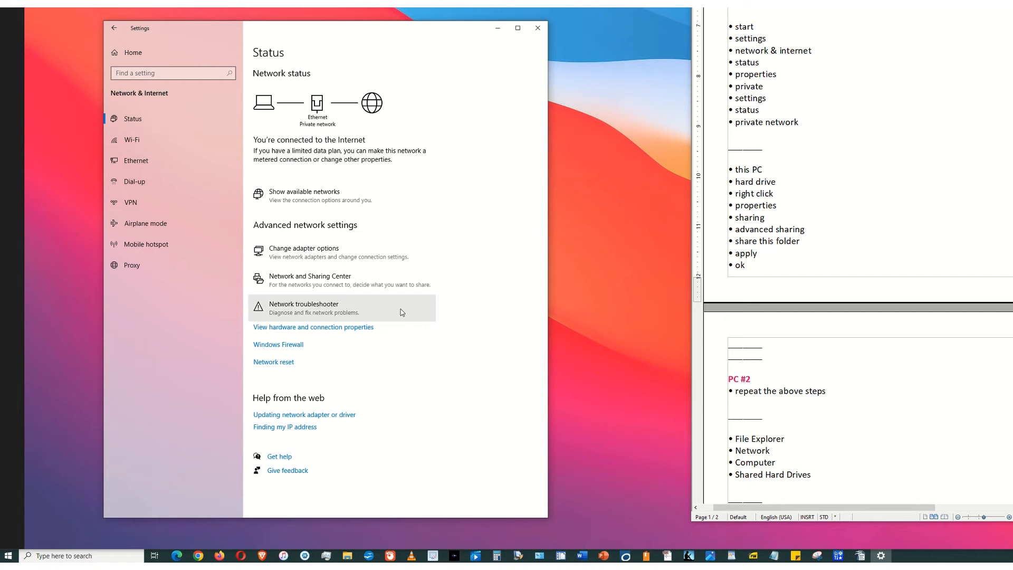
left_click(538, 28)
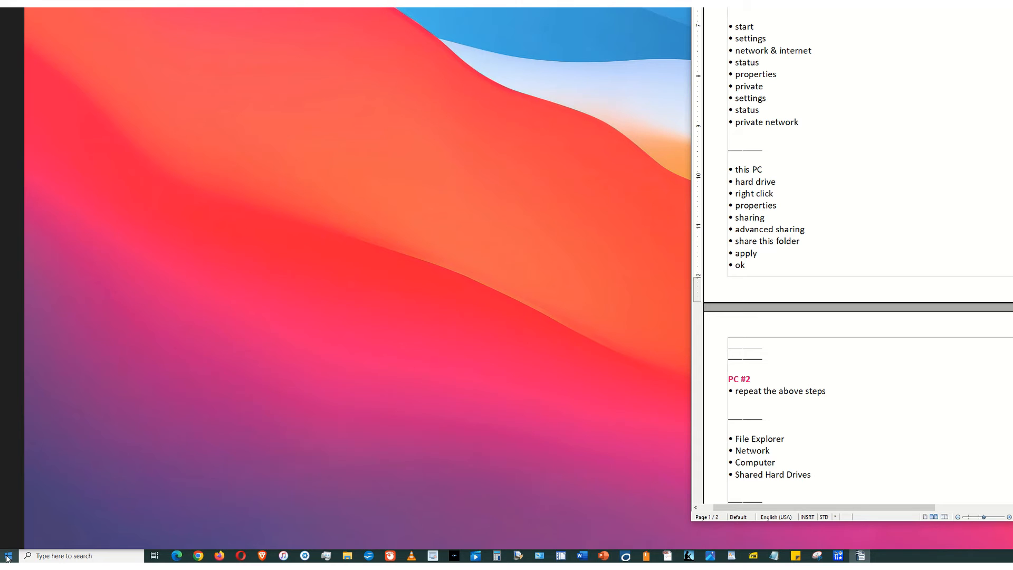
- Open This PC and bring up the Advanced Sharing settings of the Windows (C:) drive
left_click(8, 558)
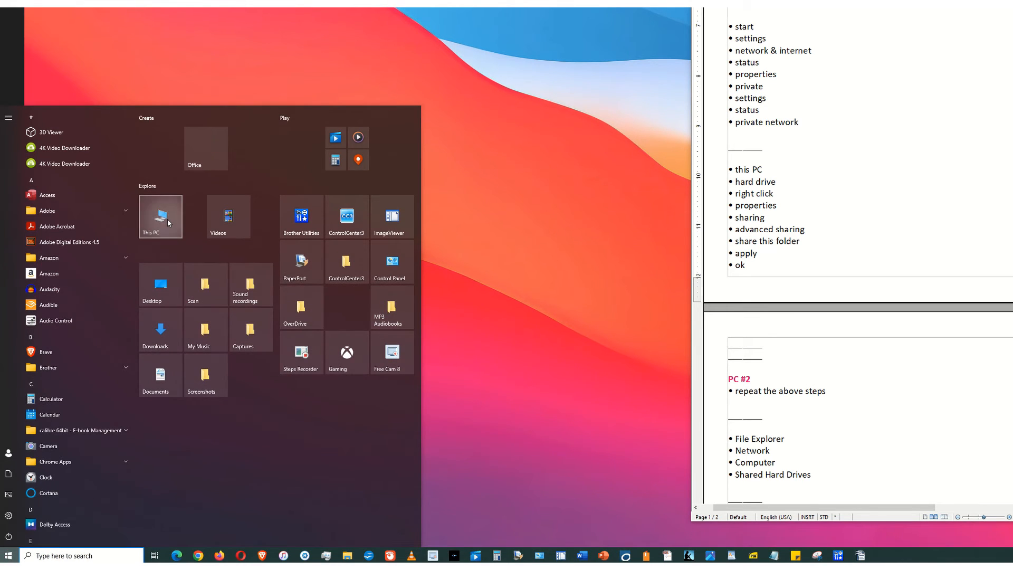
left_click(166, 220)
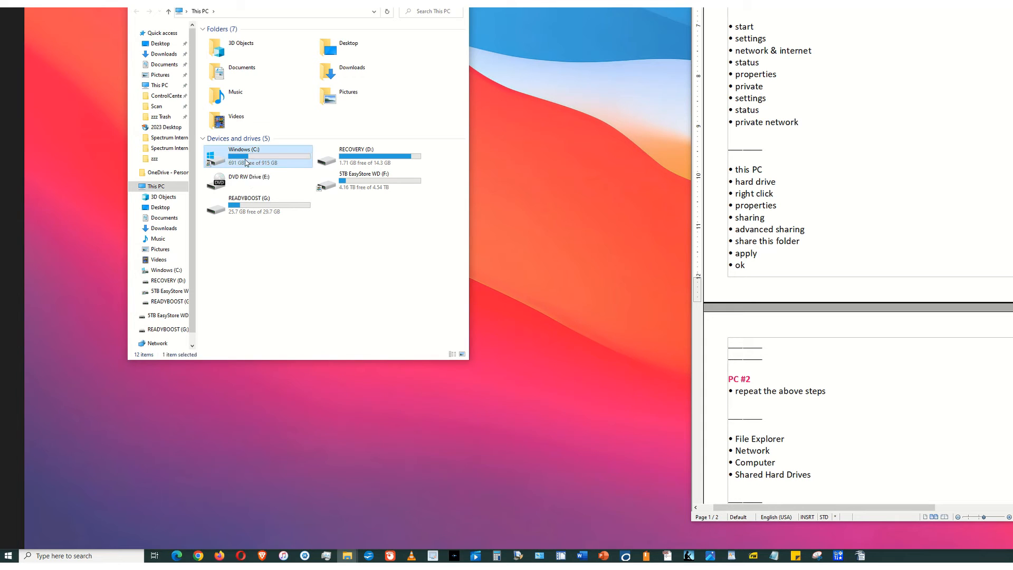
right_click(245, 160)
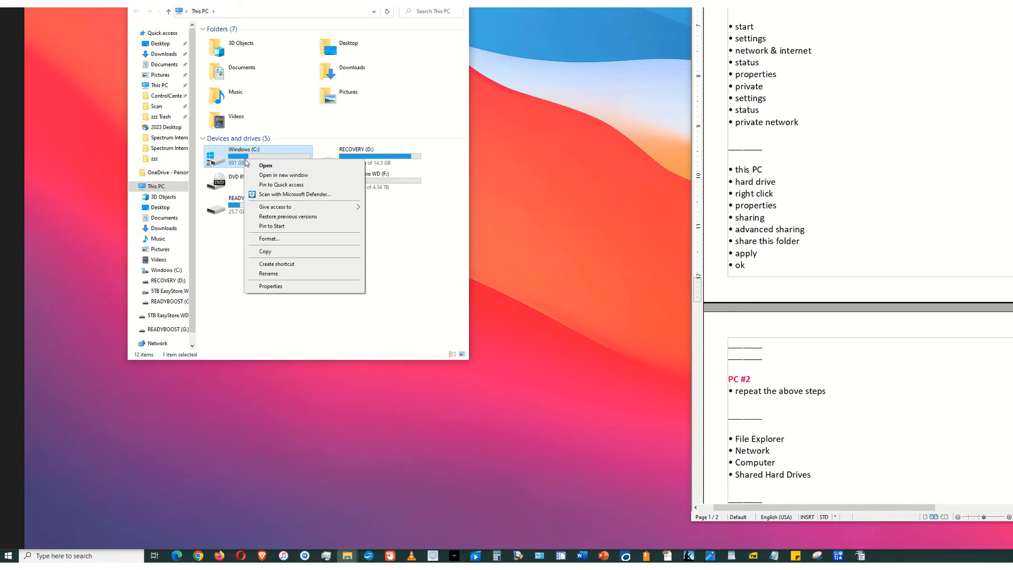
left_click(294, 290)
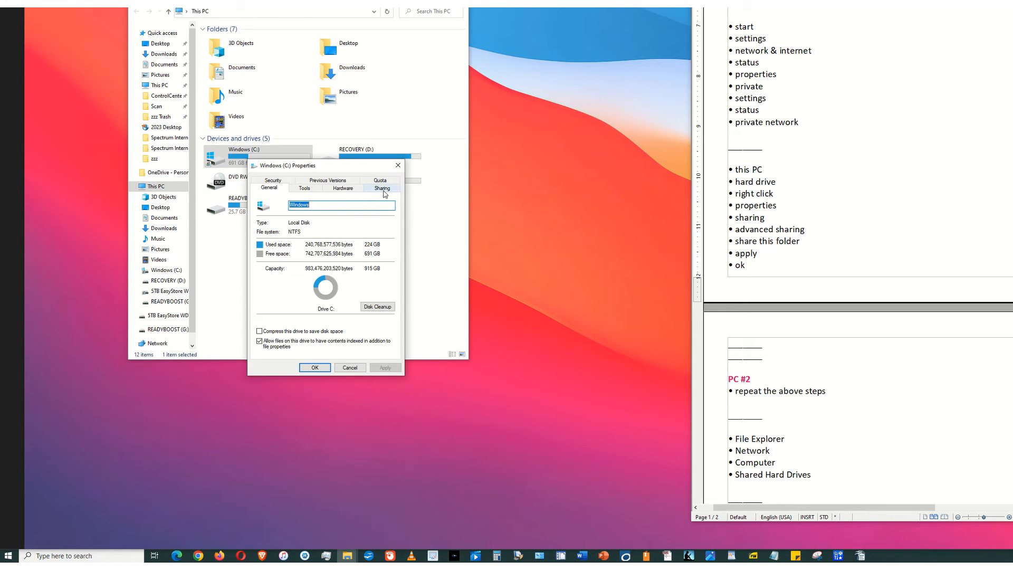
left_click(382, 188)
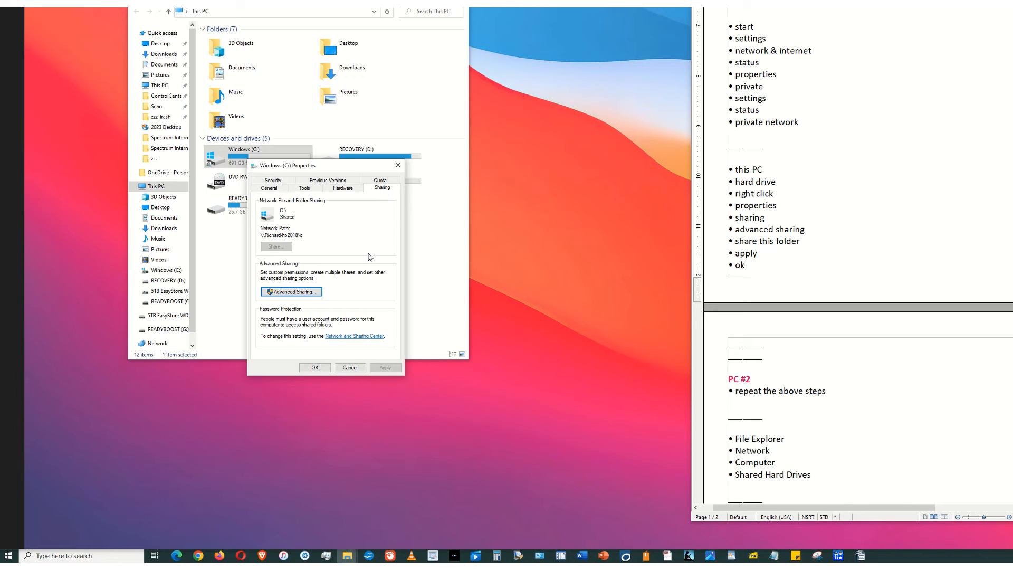
left_click(299, 293)
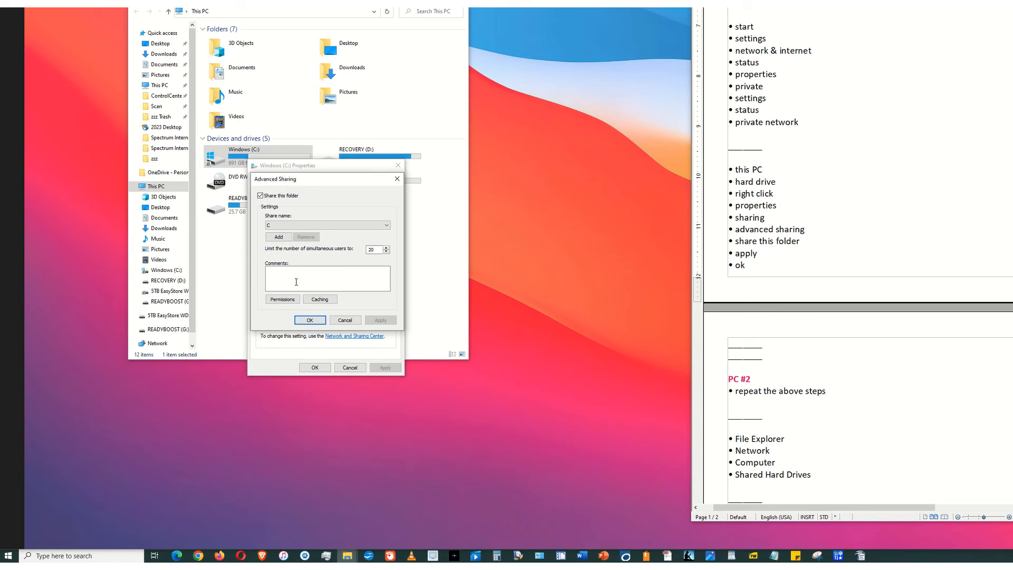
- Toggle Share this folder off and back on for the C: drive, and close its sharing and properties dialogs without applying
left_click(260, 197)
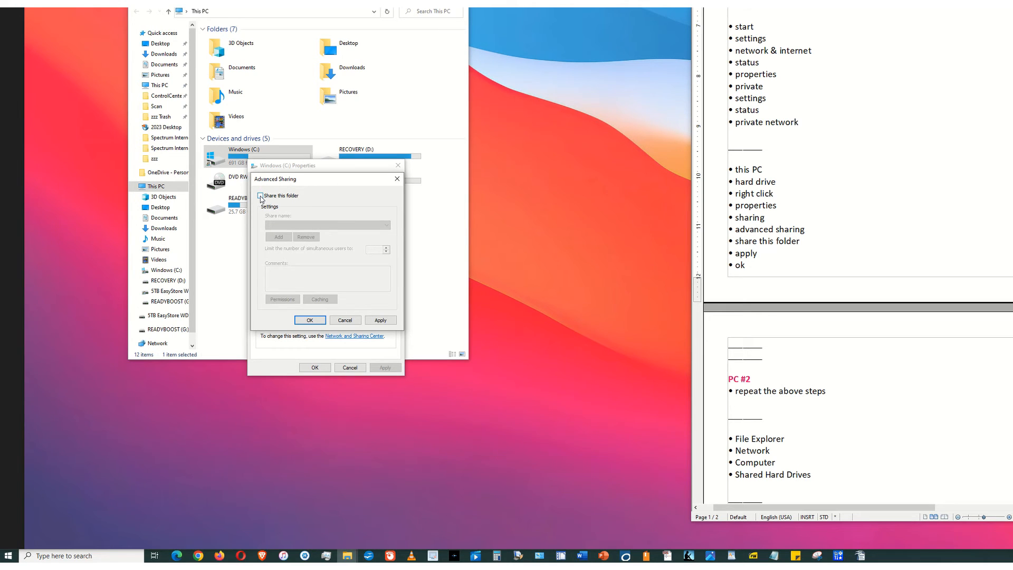
left_click(261, 197)
left_click(260, 197)
left_click(260, 197)
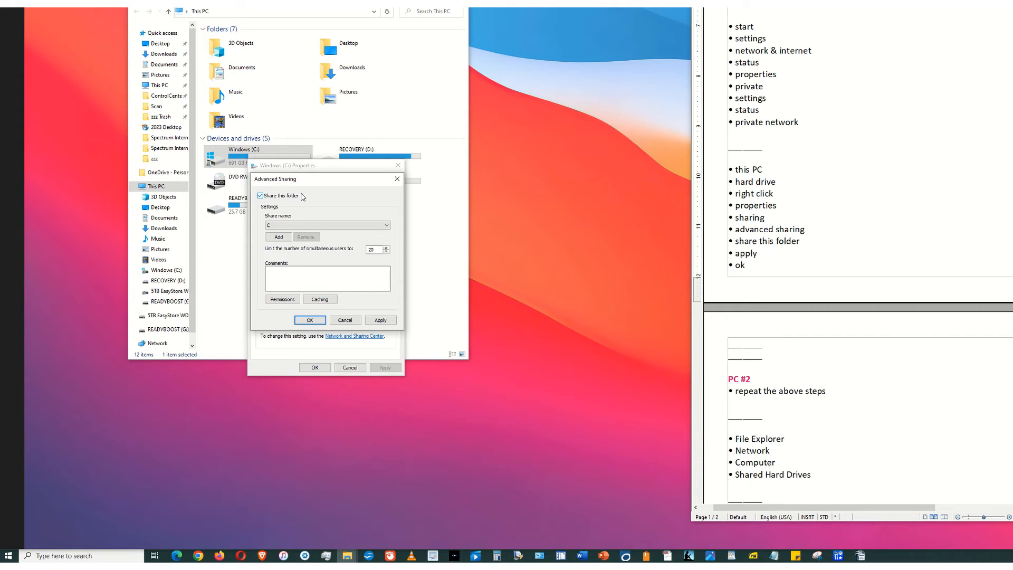
left_click(397, 178)
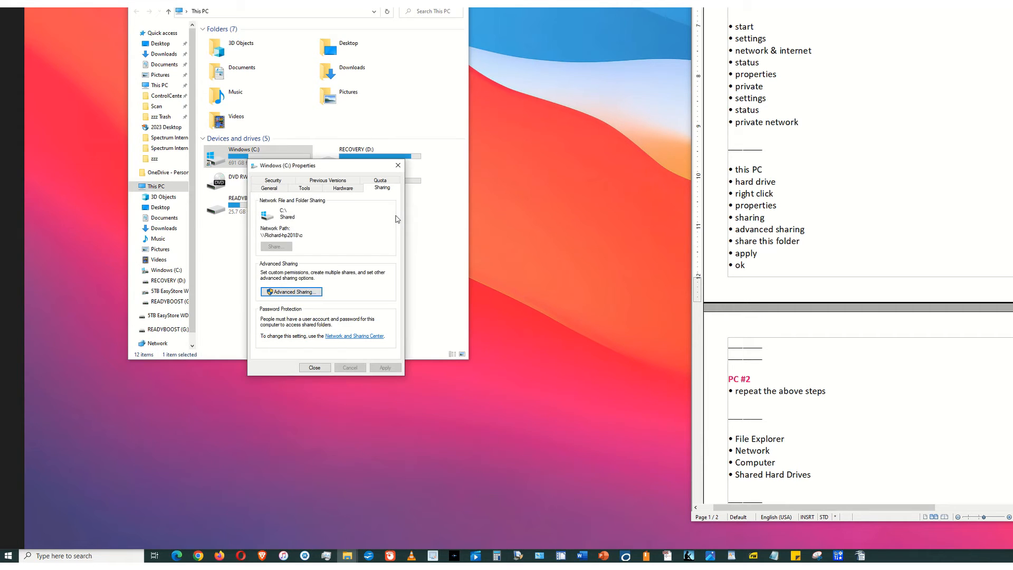
left_click(398, 168)
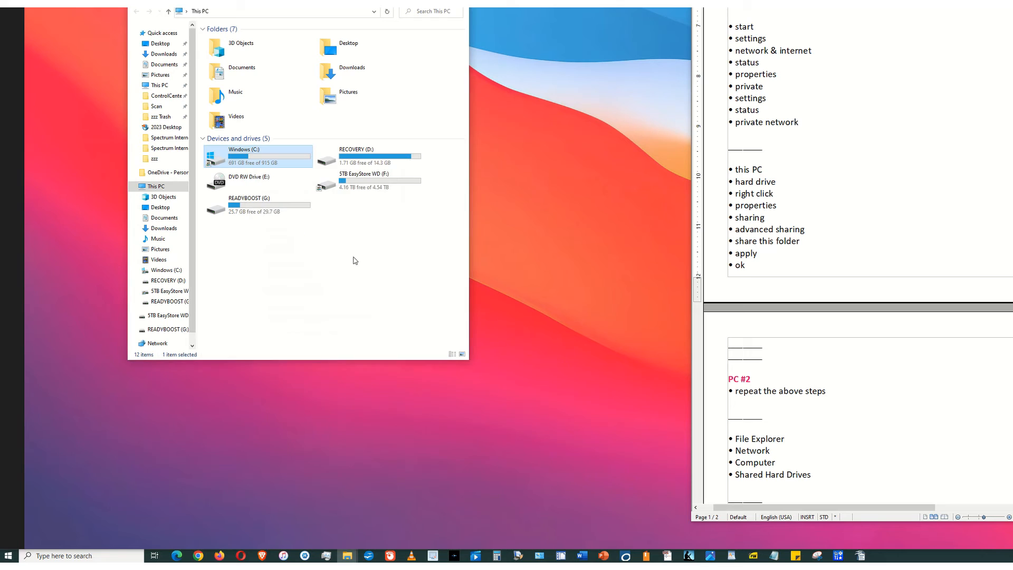
- Check the Share this folder option in the Advanced Sharing settings of the 5TB EasyStore WD (F:) drive, and close its dialogs
right_click(325, 190)
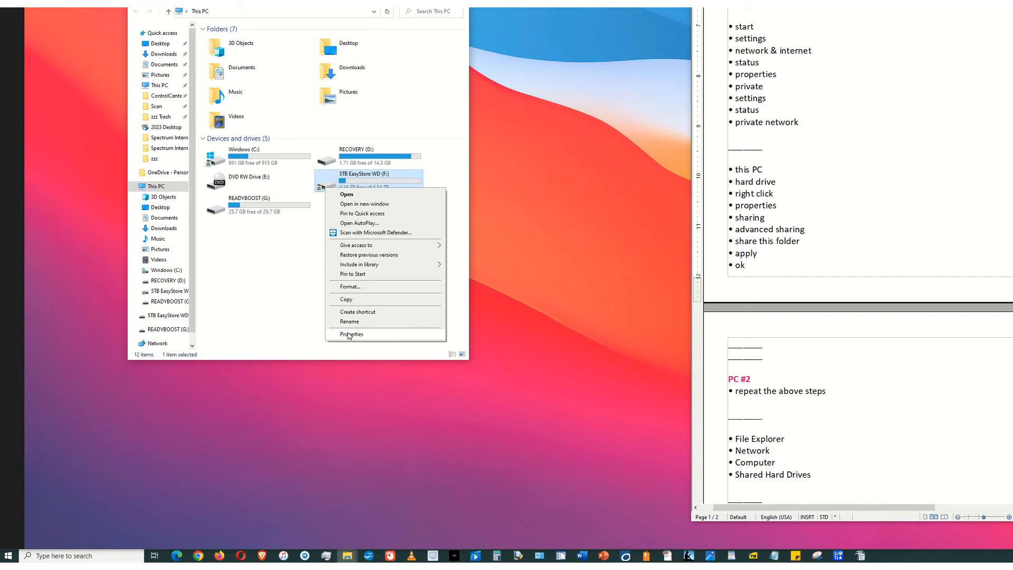
right_click(322, 184)
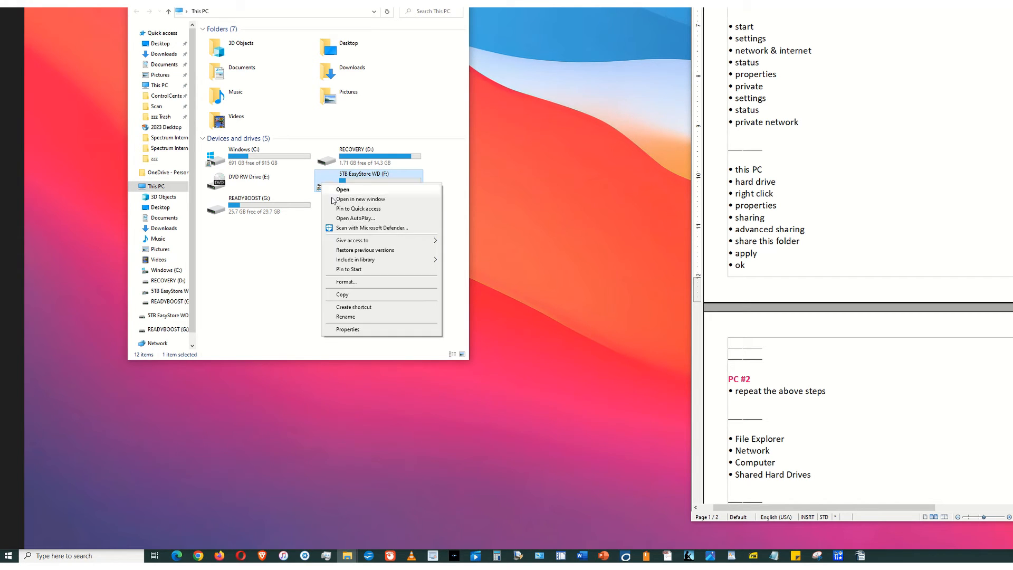
left_click(355, 330)
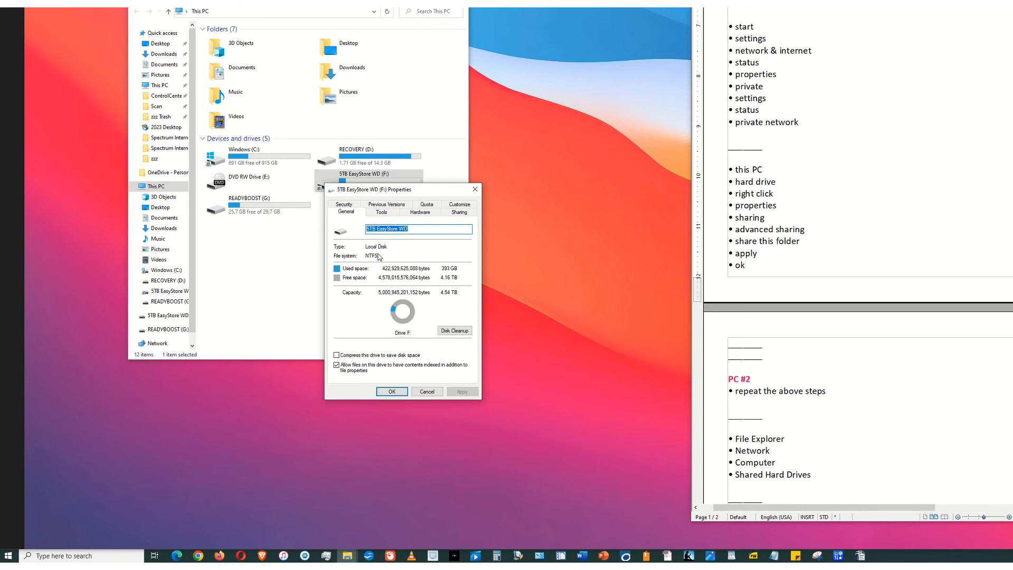
left_click(445, 213)
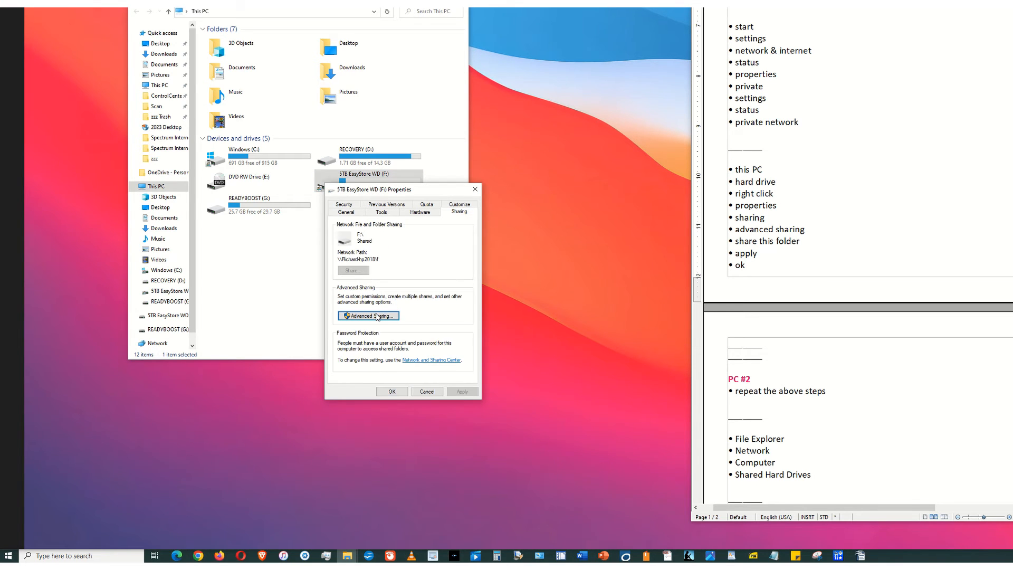
left_click(375, 315)
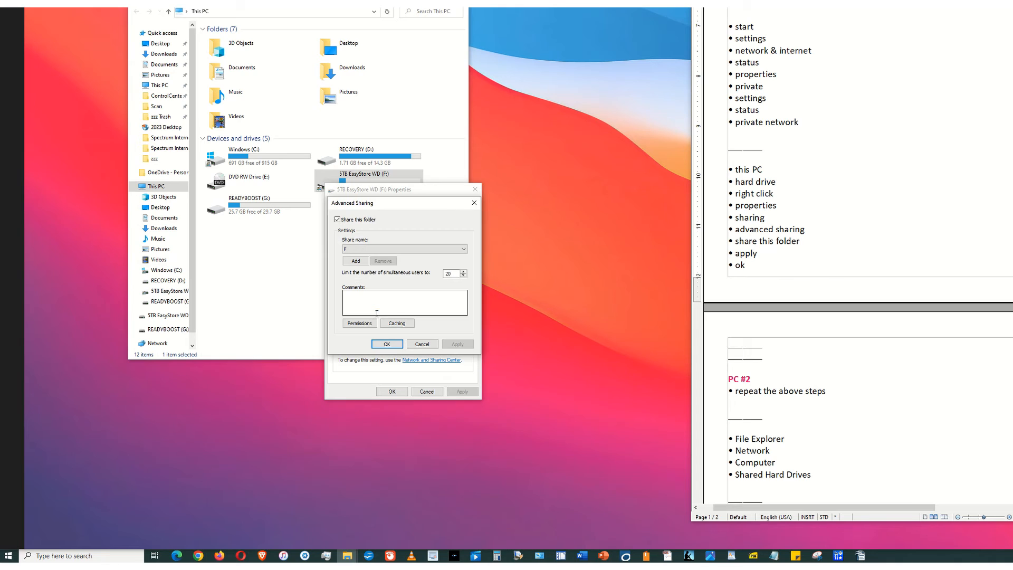
left_click(362, 220)
left_click(474, 202)
left_click(475, 188)
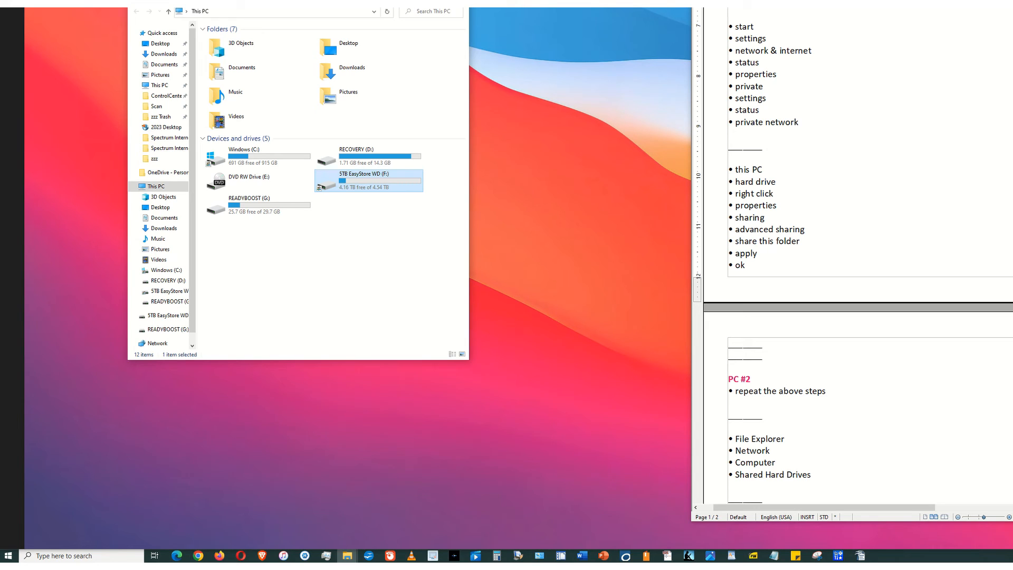
- Review the notes document's PC #2 section and the PC #1 steps that have to be repeated on the second computer
left_click_drag(1012, 110, 1012, 132)
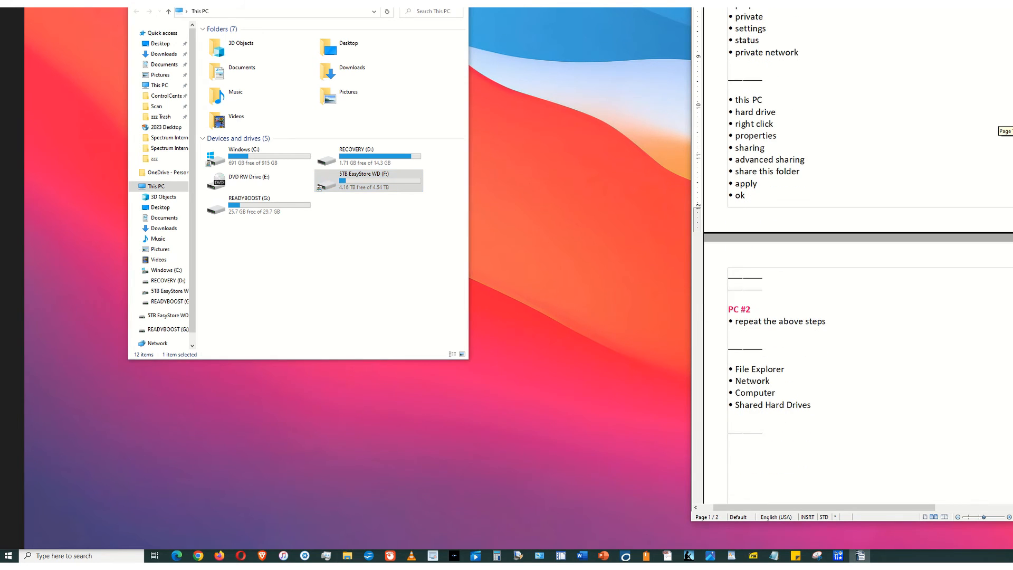
scroll(996, 242, "down", 7)
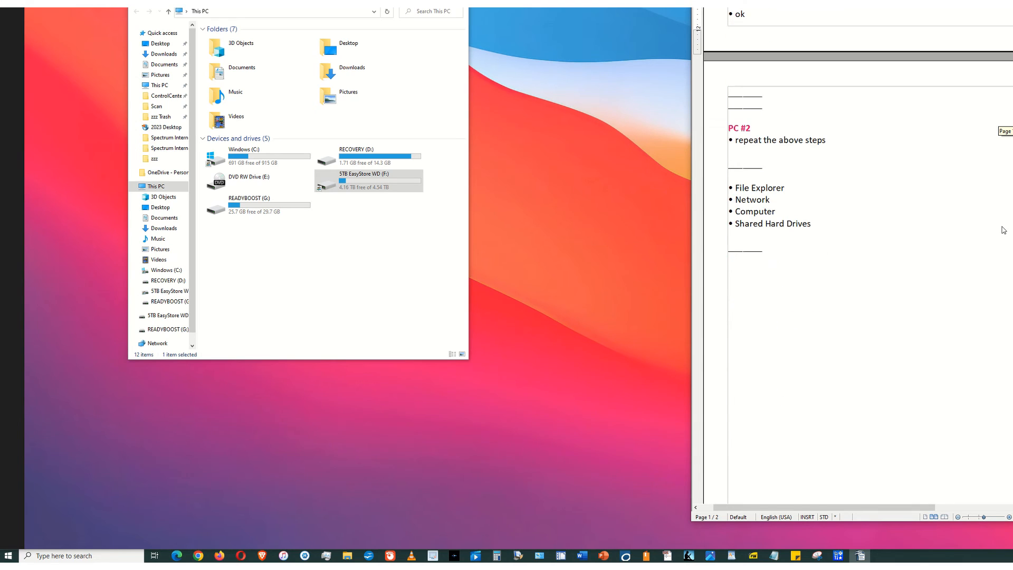
scroll(995, 242, "down", 1)
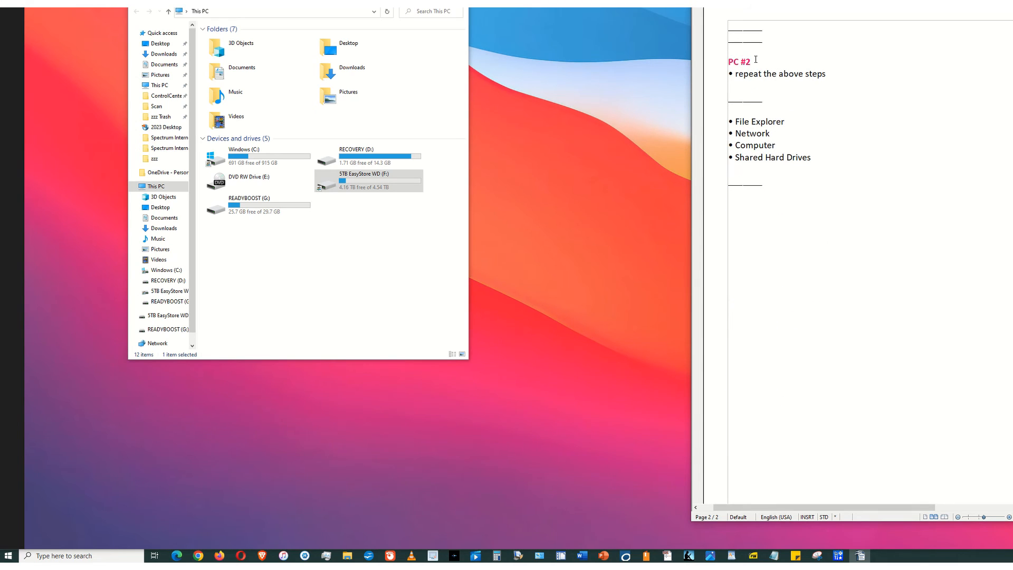
left_click_drag(752, 62, 726, 63)
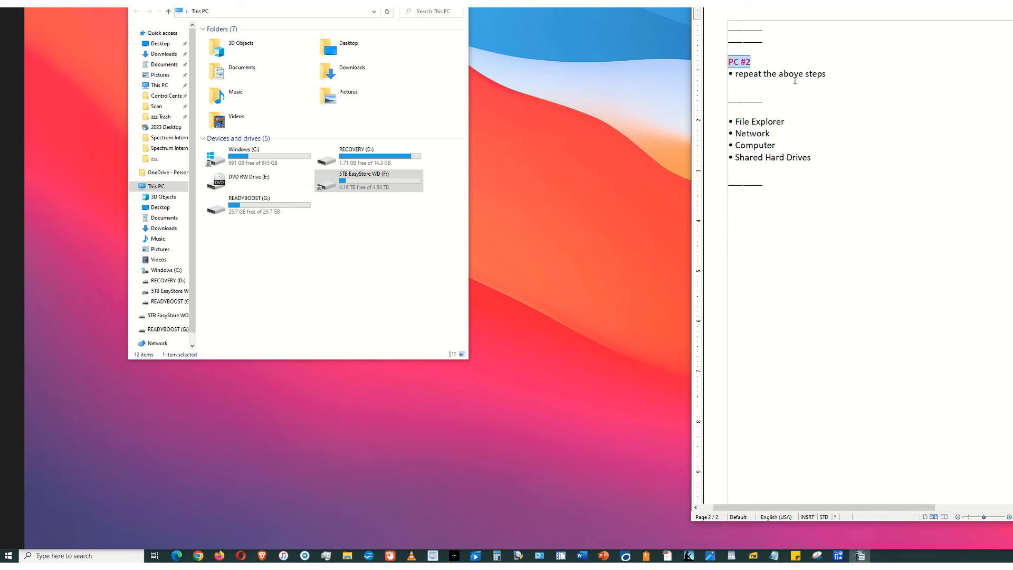
scroll(795, 81, "up", 10)
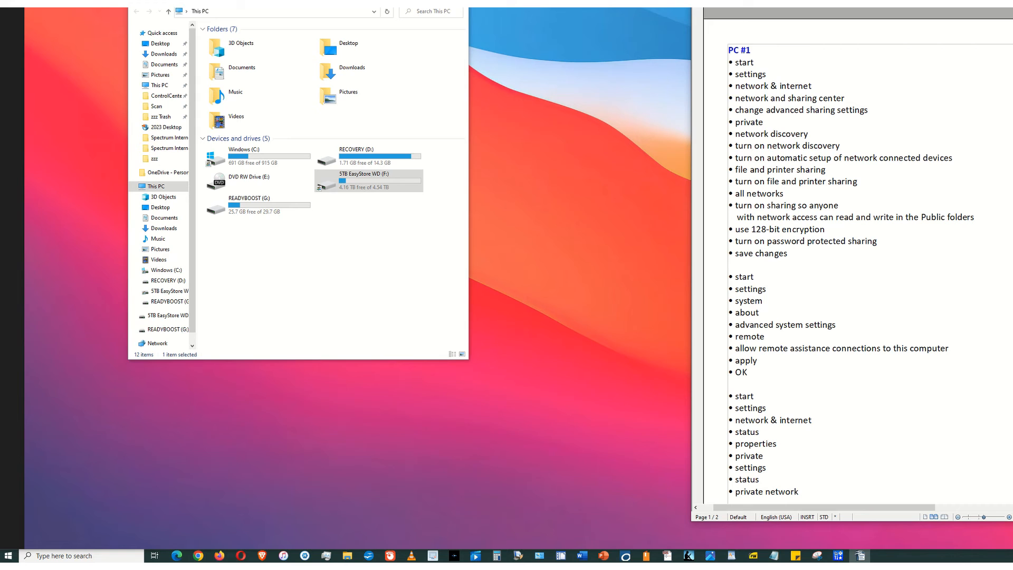
scroll(858, 256, "down", 10)
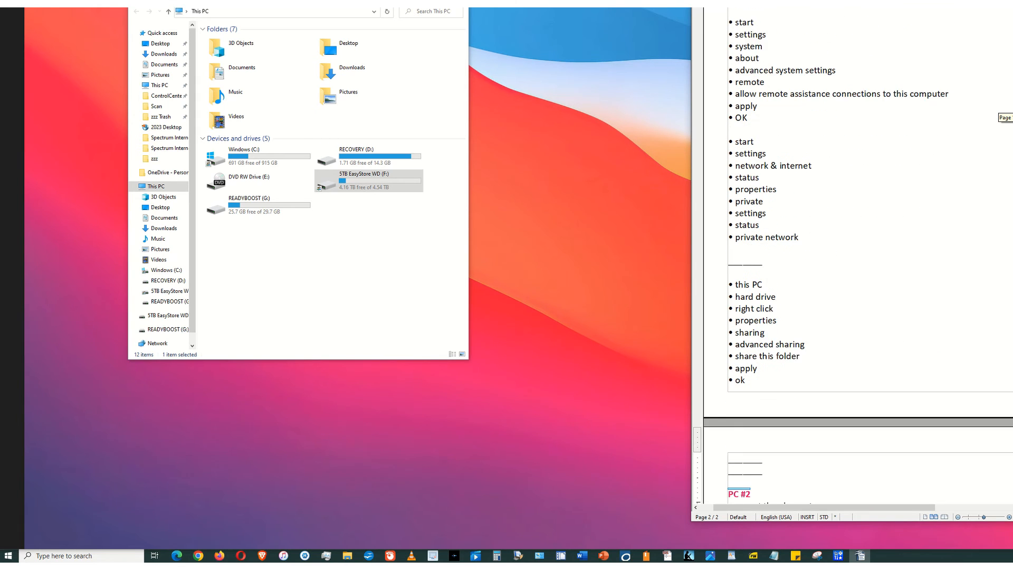
scroll(858, 256, "down", 5)
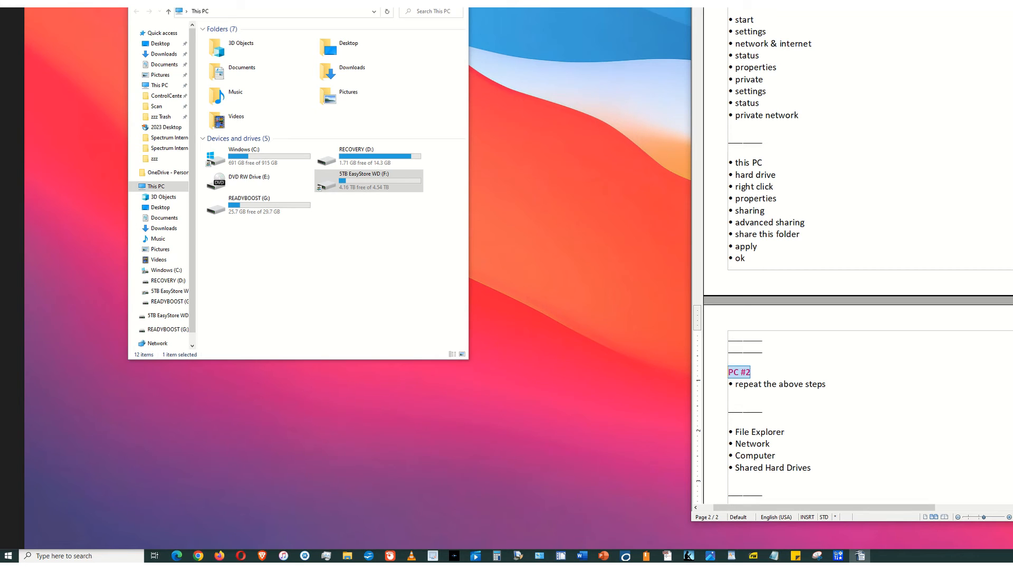
left_click(803, 368)
scroll(855, 263, "down", 4)
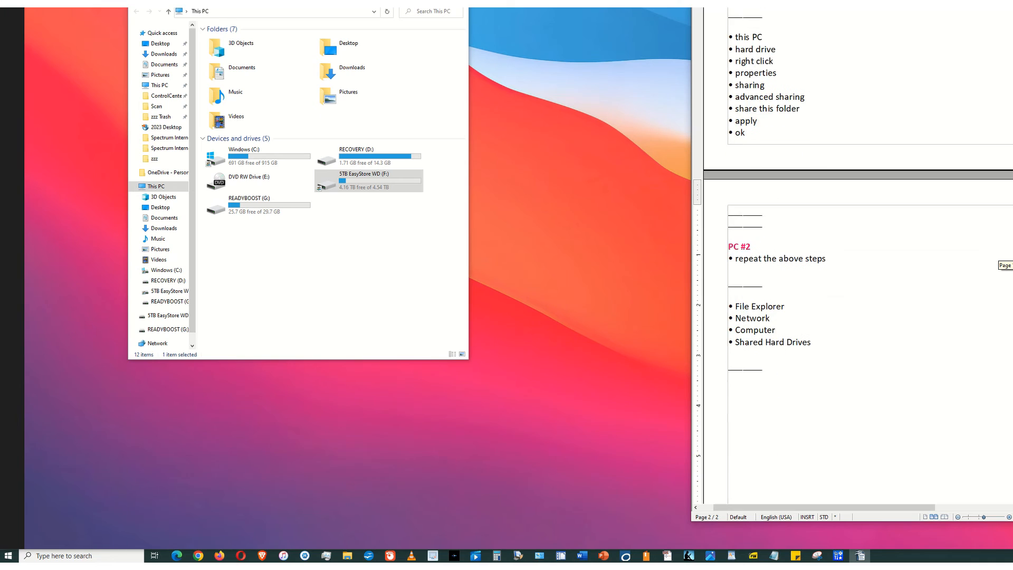
scroll(855, 264, "up", 1)
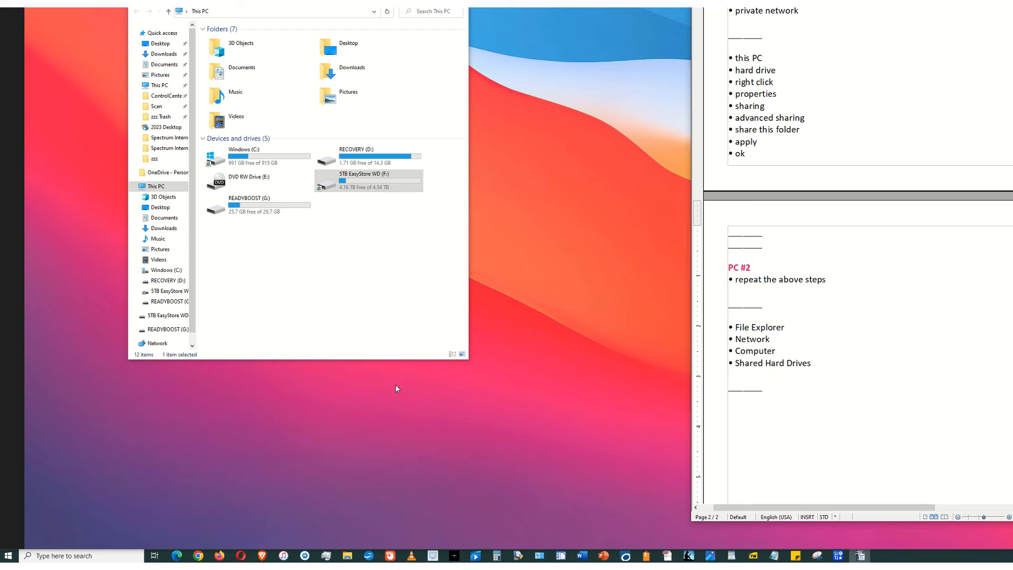
- Close the current This PC window and open a fresh File Explorer window
left_click(457, 1)
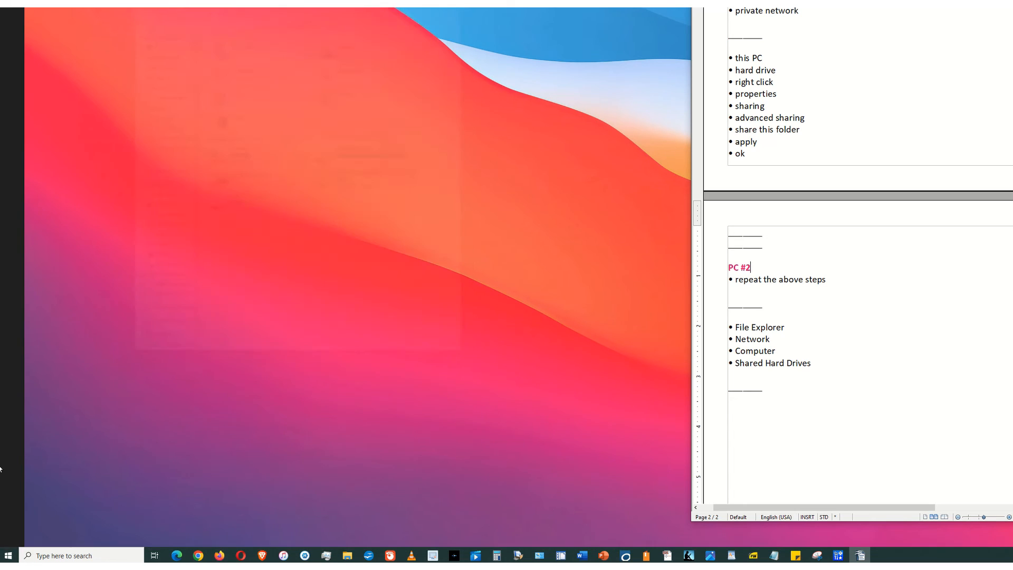
left_click(8, 555)
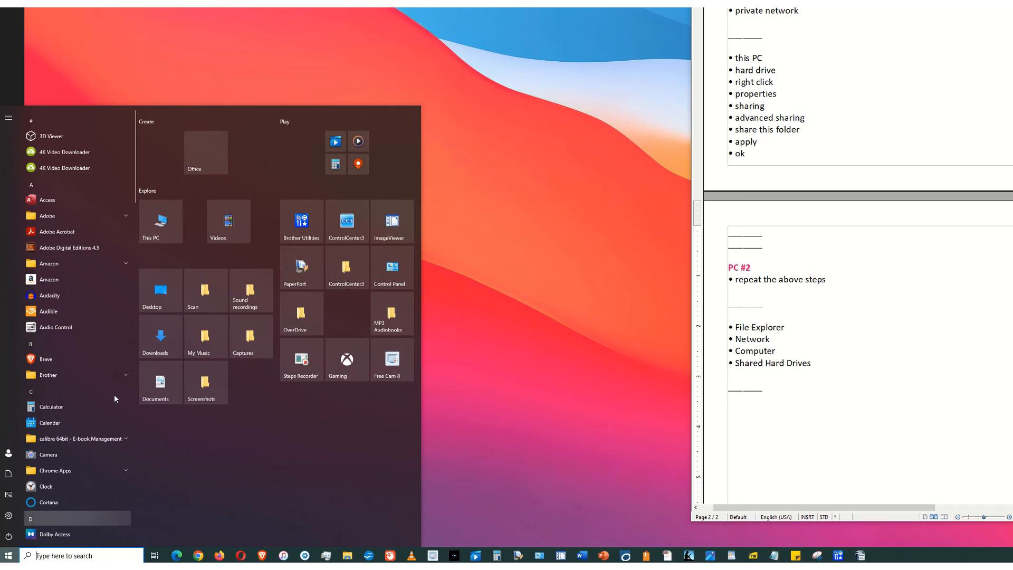
left_click(160, 214)
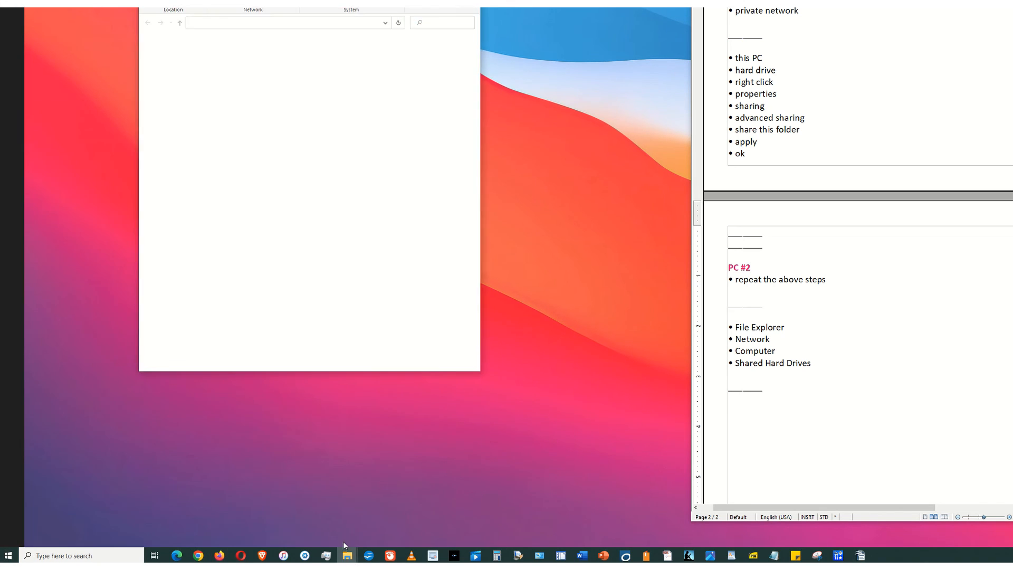